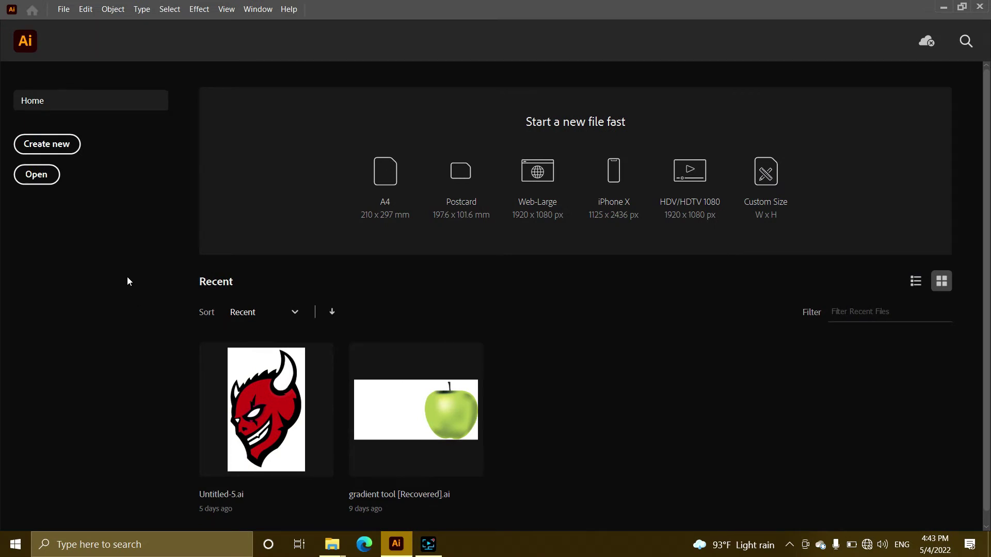
Start a new document to bring up the New Document dialog with its A4 CMYK preset
left_click(78, 151)
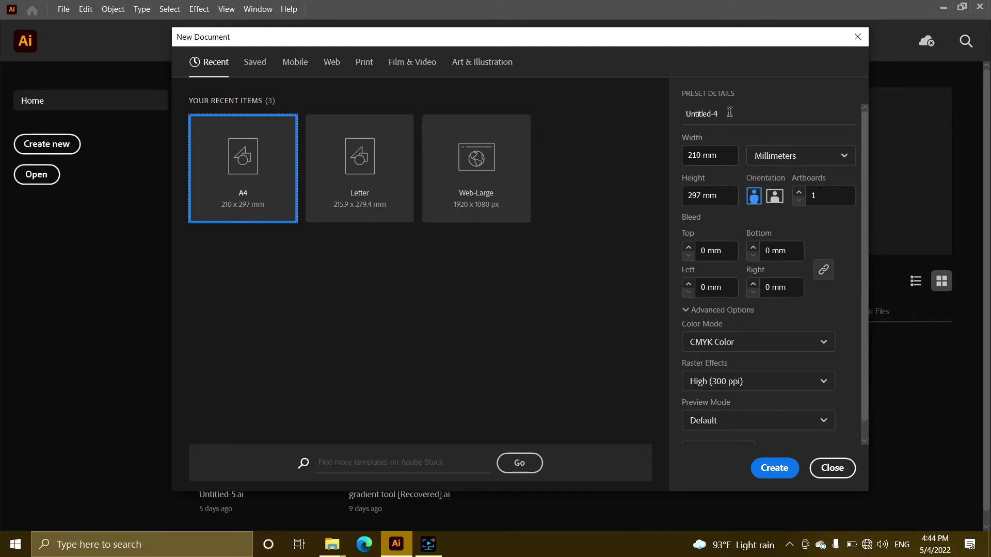
Name the new A4 portrait document 'twirl tool' and create it
left_click(723, 114)
type("twirl tool")
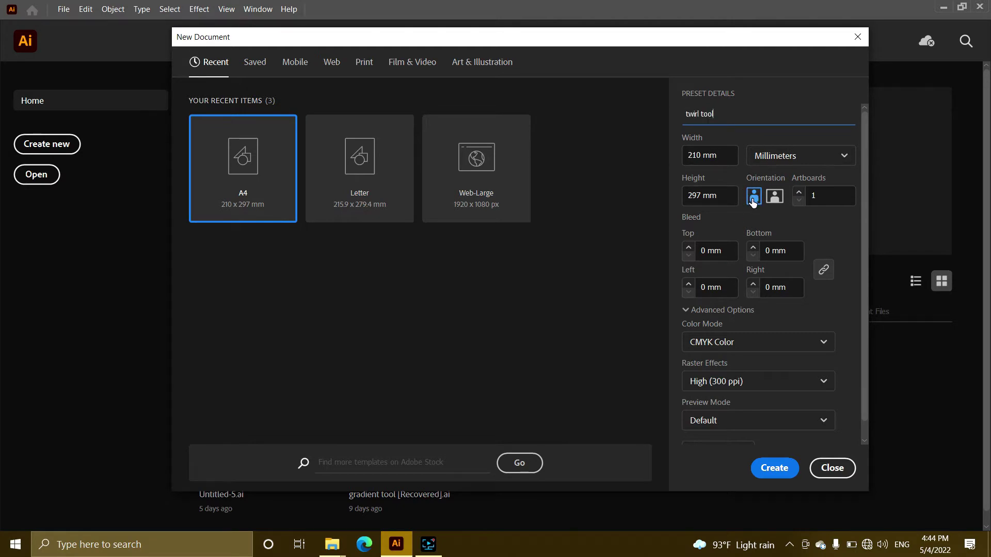
left_click(774, 468)
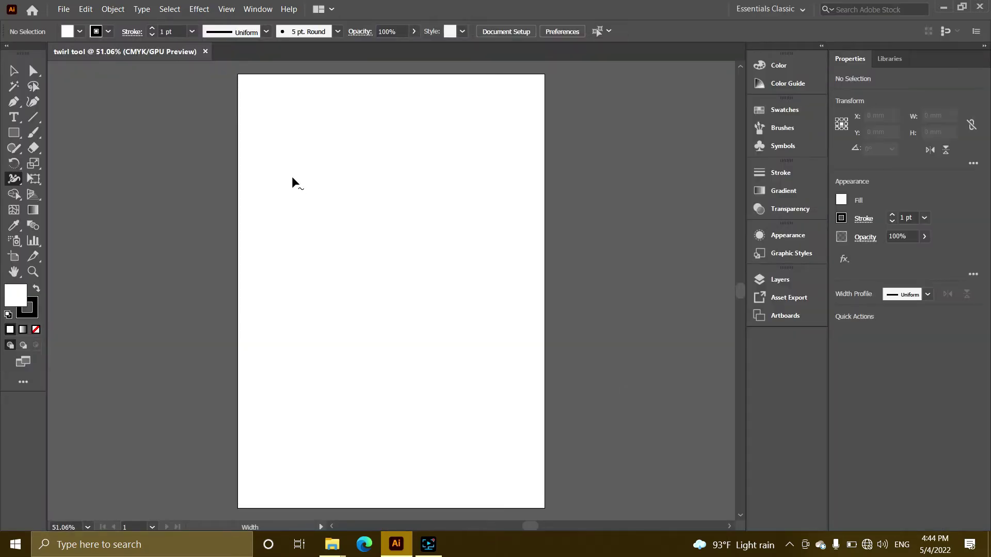
left_click(798, 8)
left_click(784, 7)
left_click_drag(14, 179, 105, 195)
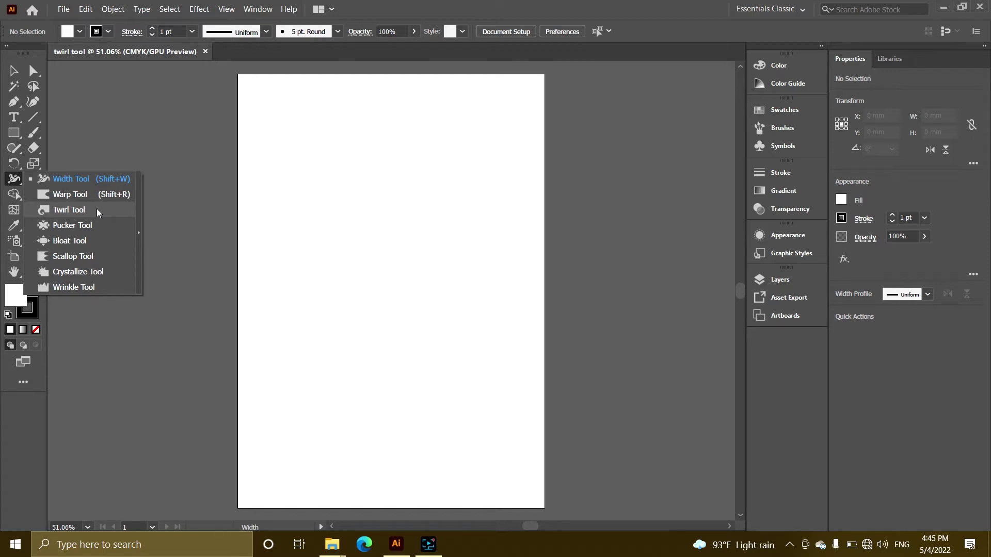
Draw a 93.5 x 20.1 mm rectangle and duplicate it into a stacked column of six
left_click(14, 133)
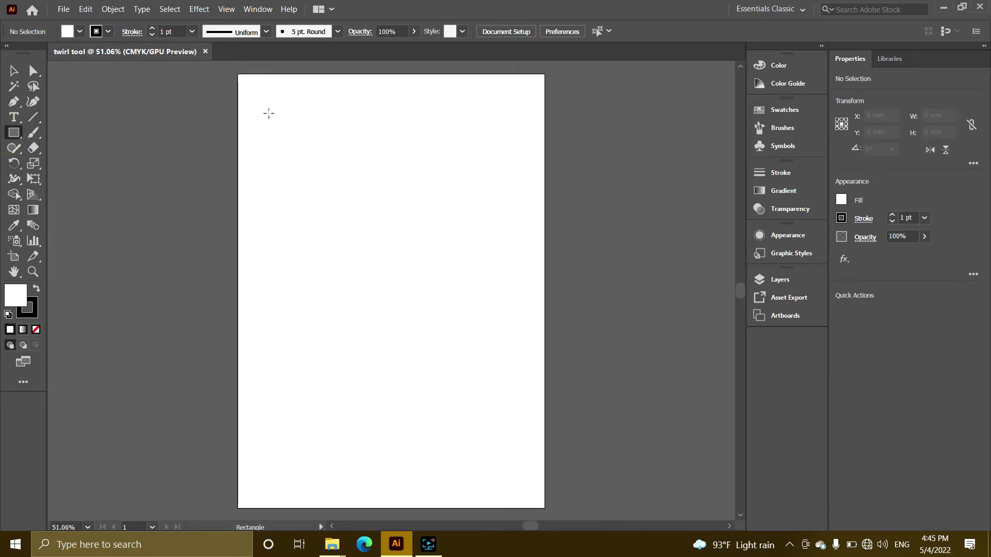
left_click_drag(268, 113, 406, 143)
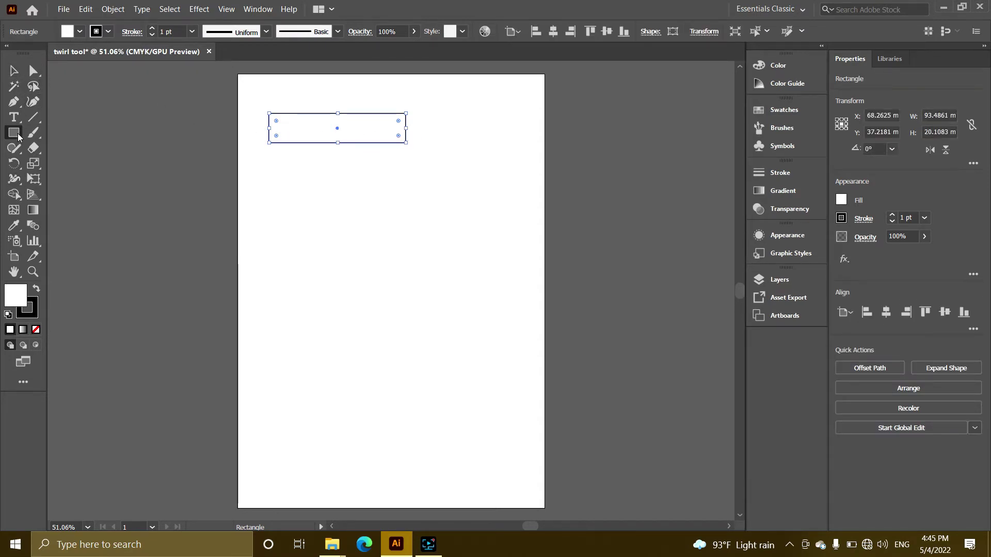
left_click(14, 70)
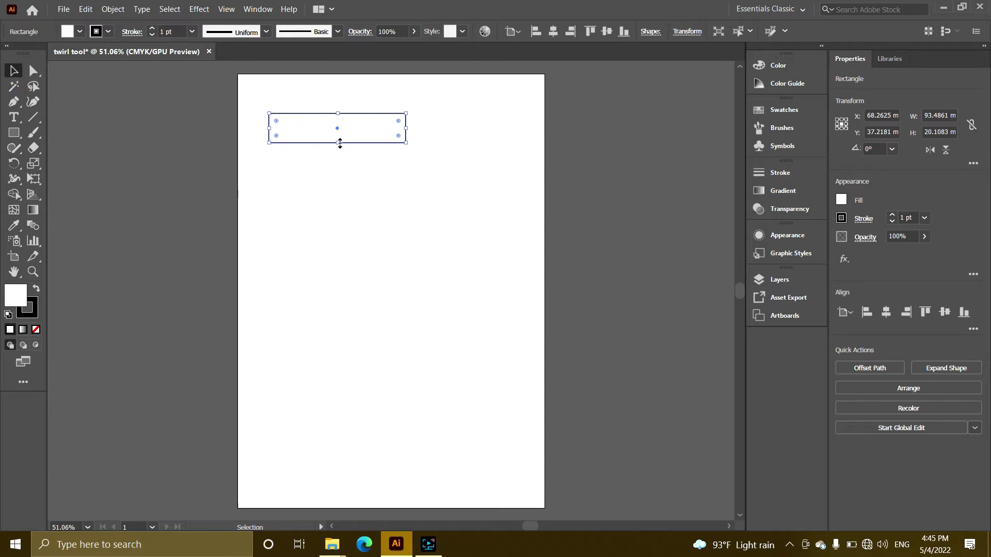
left_click_drag(365, 133, 363, 164)
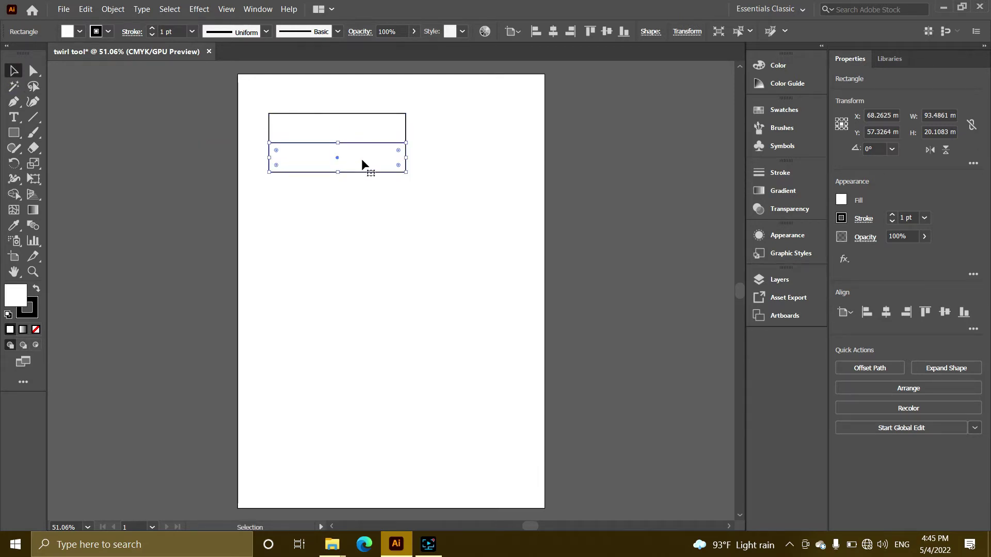
key("ctrl+d")
key("ctrl+d")
key("ctrl+d")
key("ctrl+d")
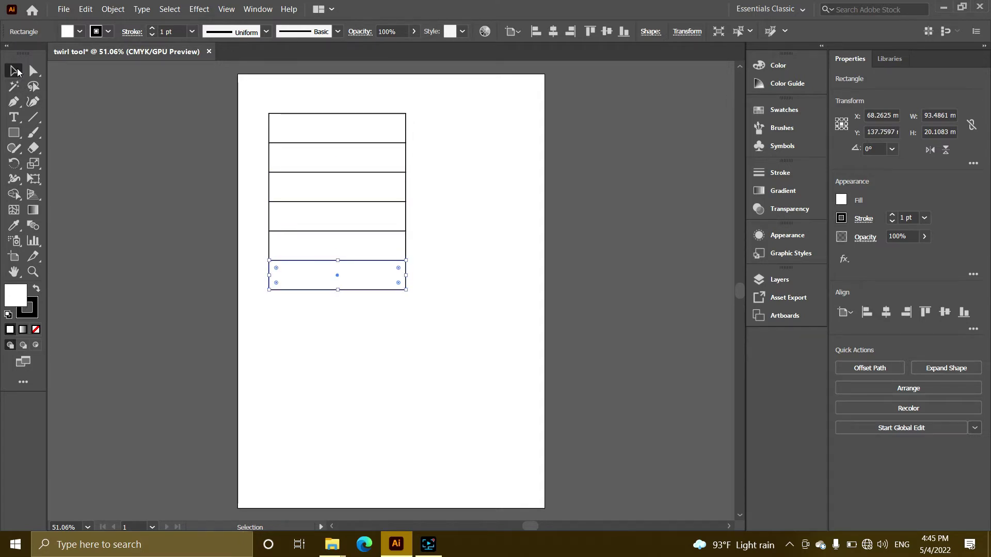
Fill the top three stripes red, yellow and green
left_click(347, 141)
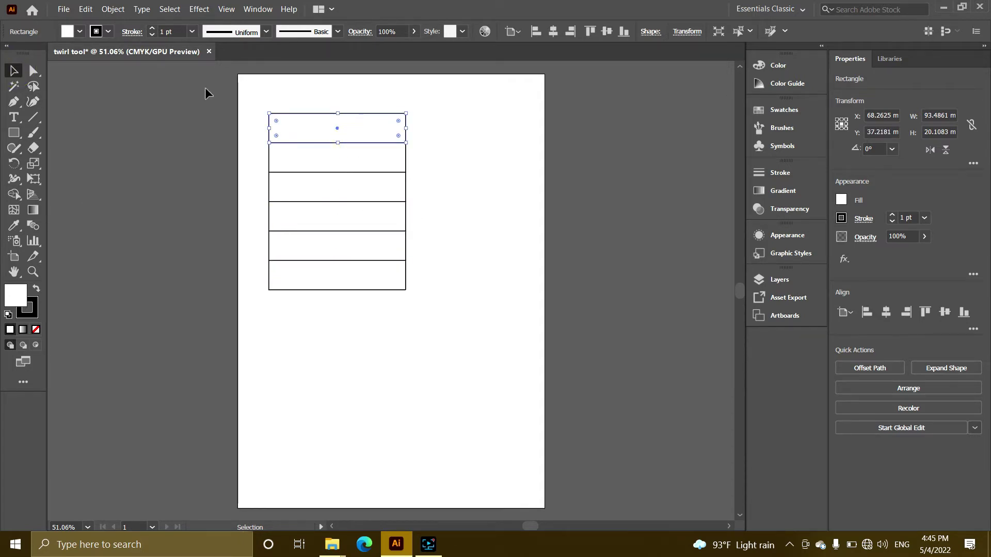
left_click(80, 31)
left_click(45, 53)
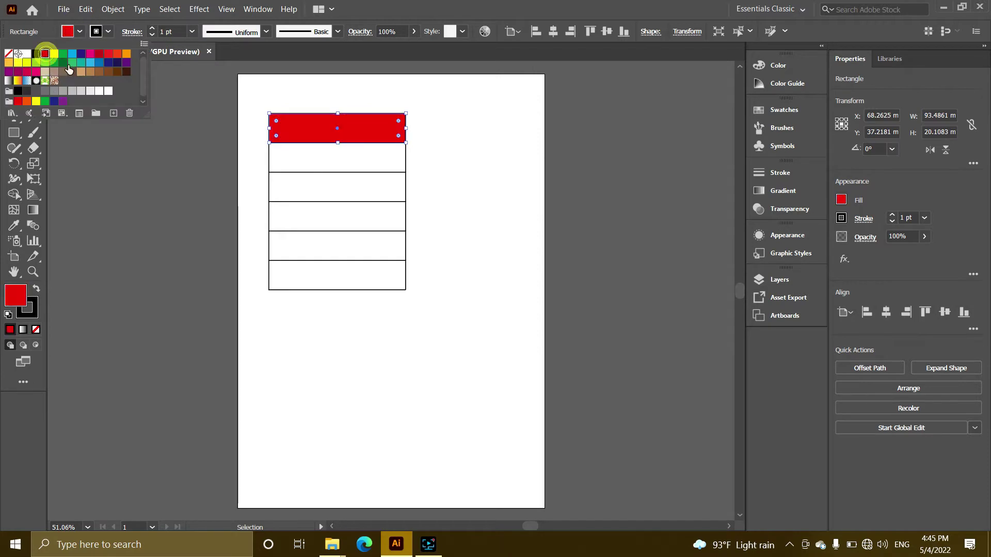
left_click(365, 164)
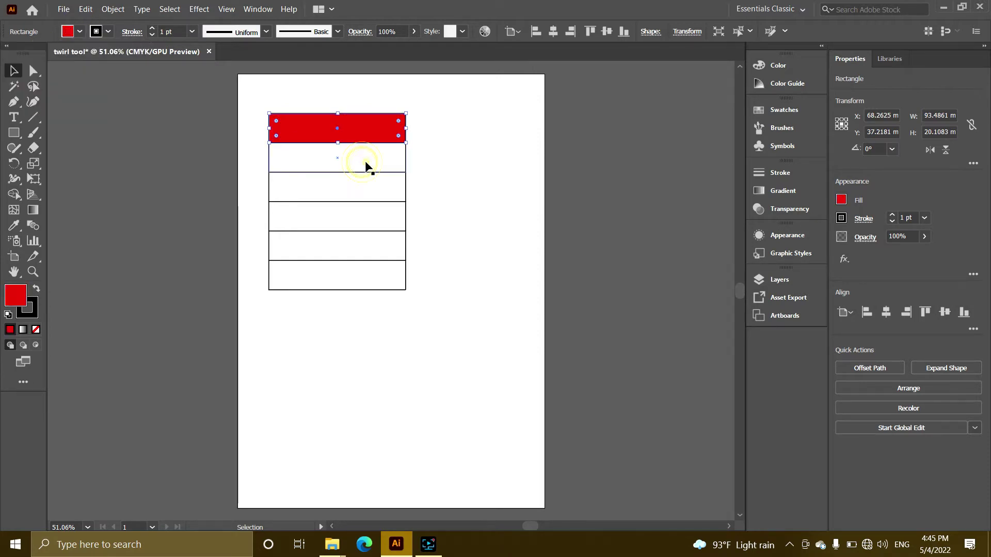
left_click(80, 32)
left_click(55, 53)
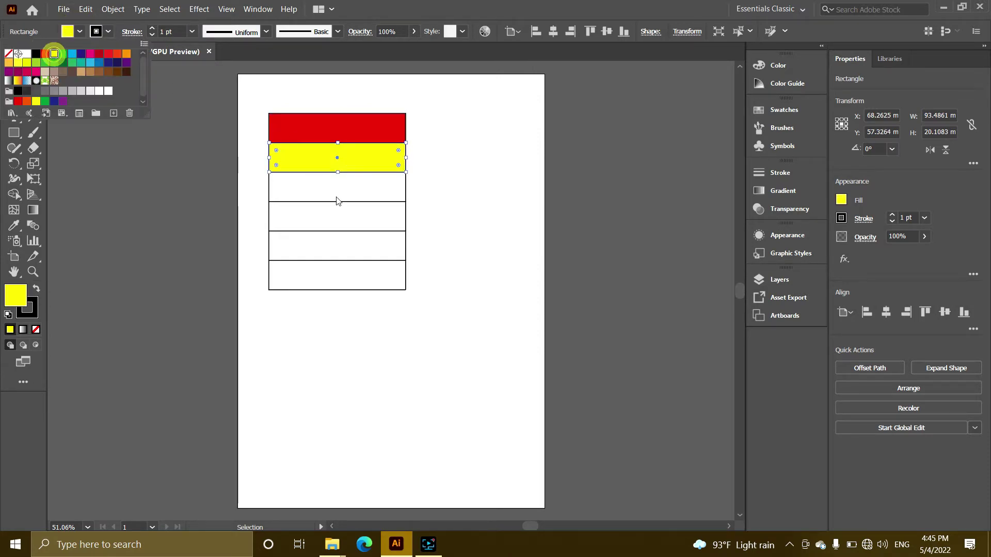
left_click(365, 190)
left_click(80, 32)
left_click(36, 54)
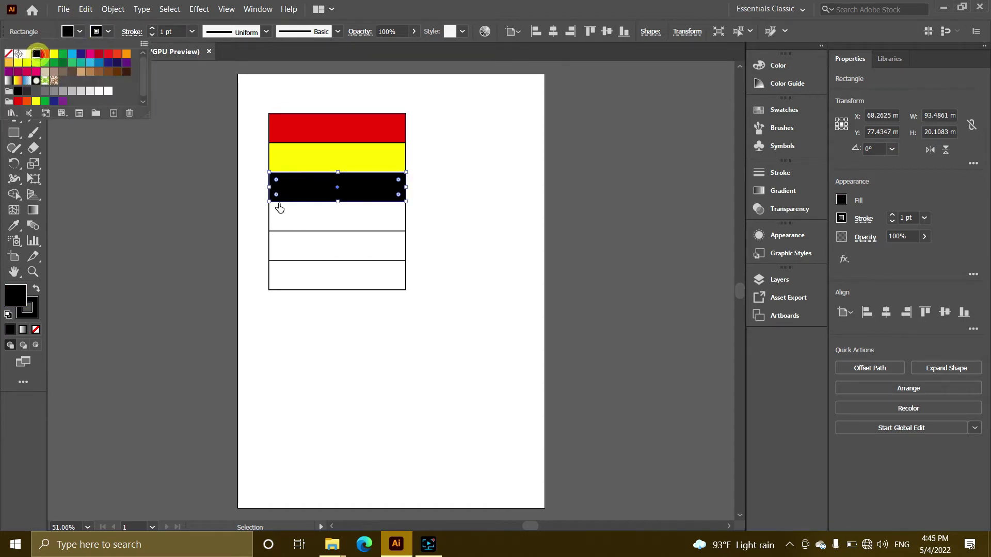
left_click(63, 53)
Fill the bottom three stripes cyan, magenta and dark red
left_click(375, 209)
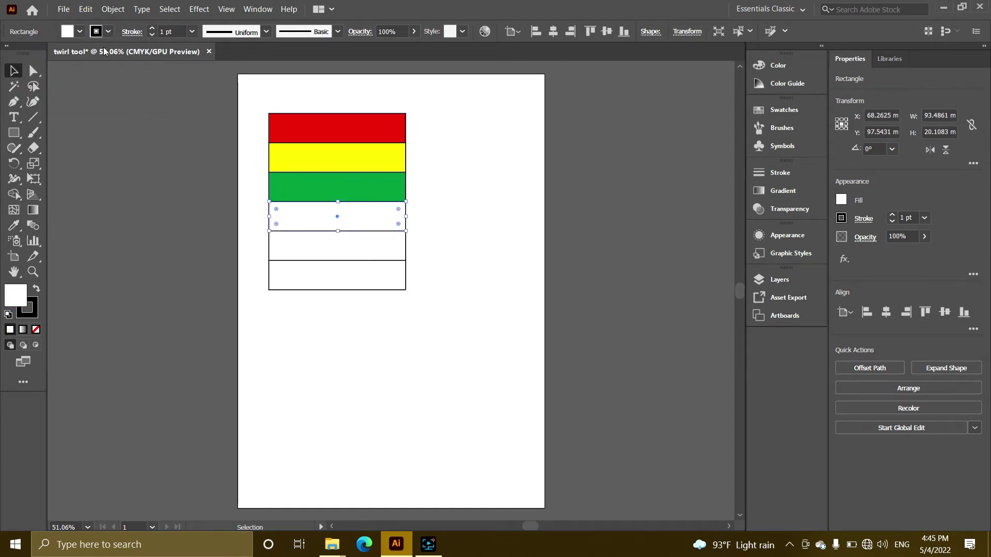
left_click(80, 31)
left_click(75, 54)
left_click(376, 252)
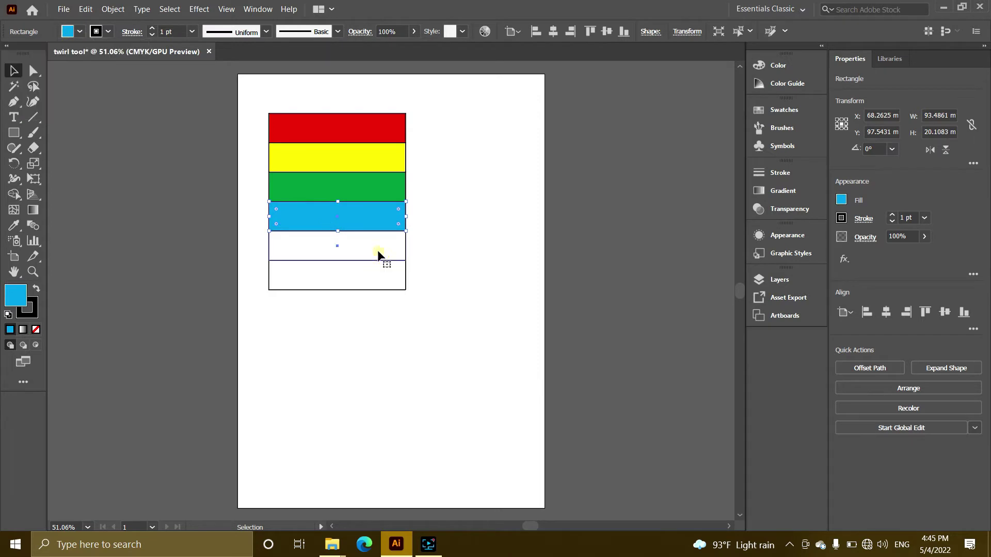
left_click(380, 256)
left_click(80, 31)
left_click(90, 54)
left_click(389, 281)
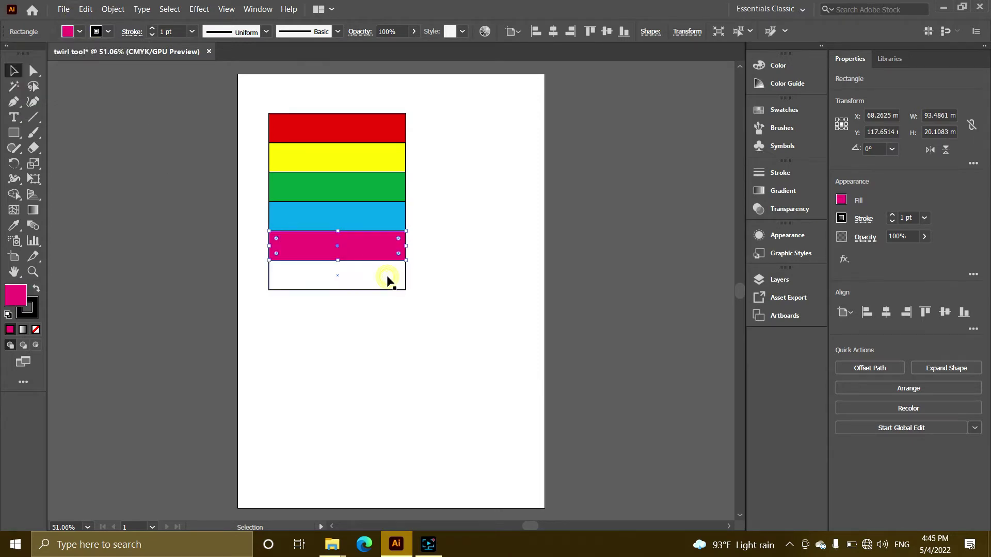
left_click(77, 32)
left_click(97, 54)
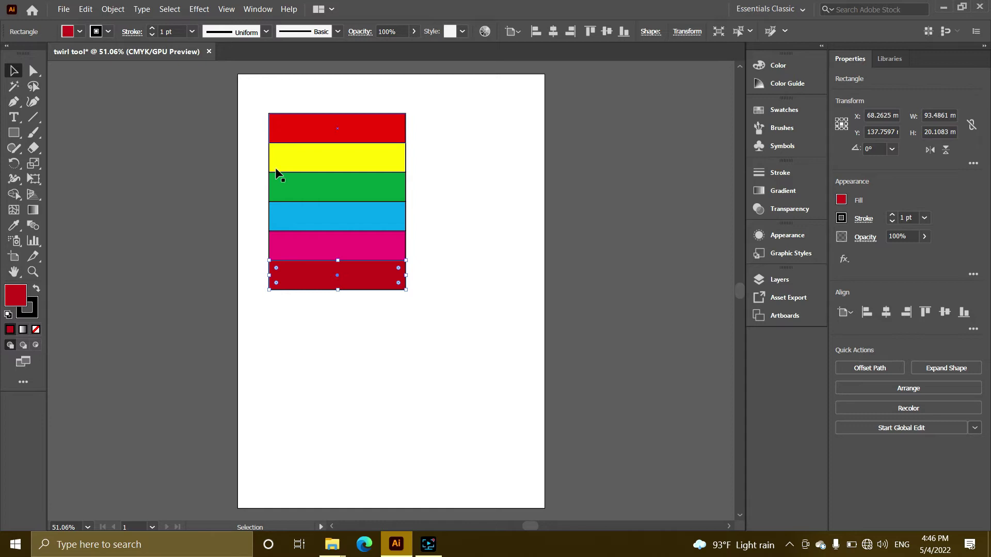
Select all six stripes and set the Twirl tool to a 15 mm brush at 40° twirl rate
left_click(12, 71)
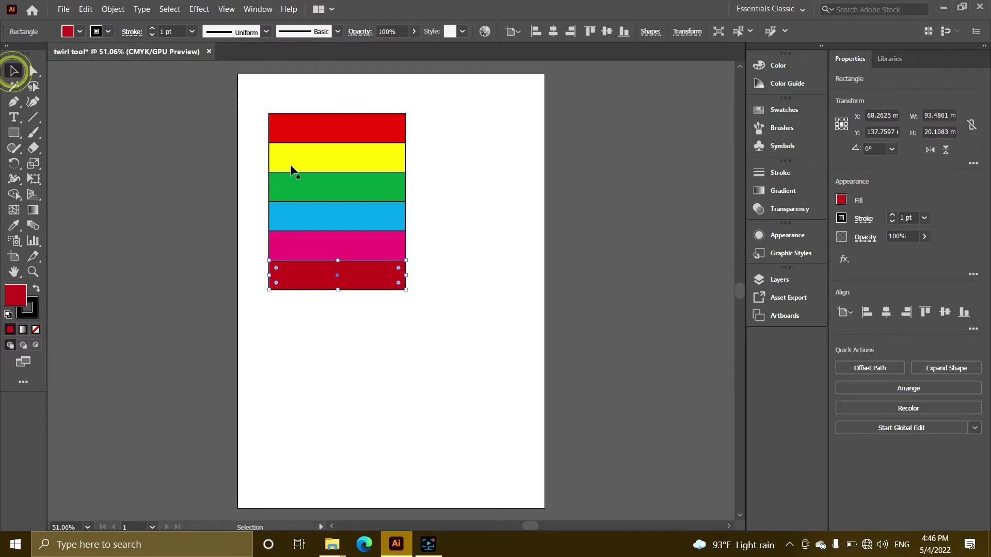
left_click_drag(255, 99, 421, 302)
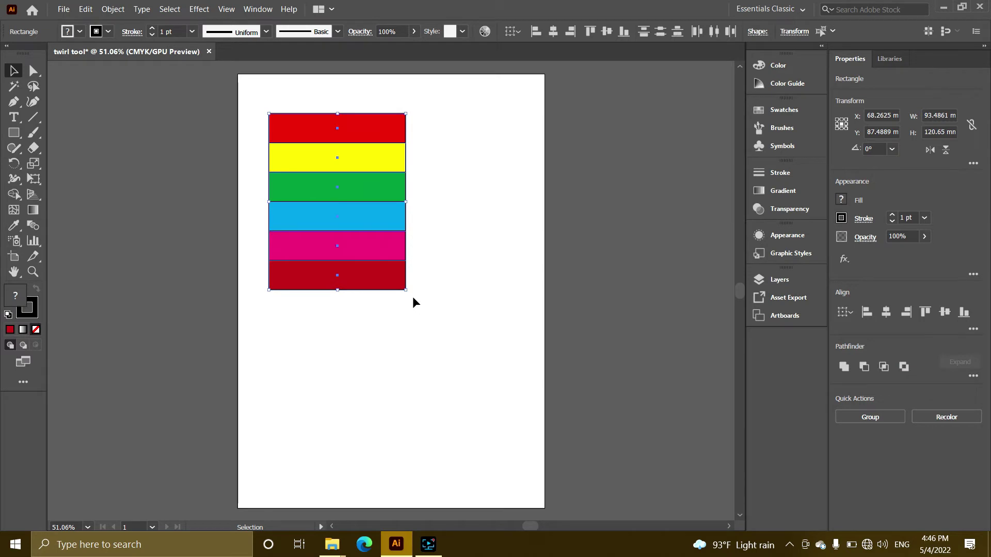
left_click(14, 180)
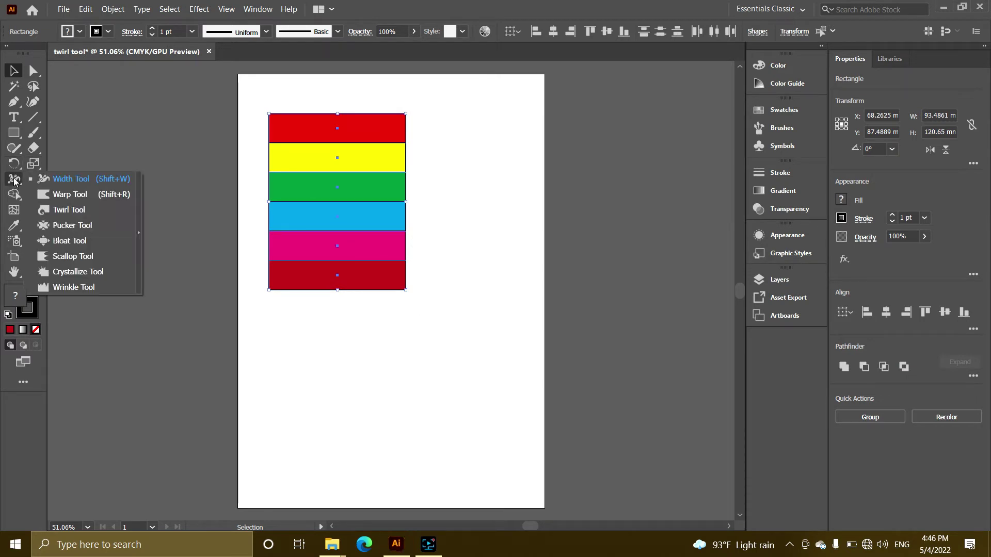
left_click(90, 210)
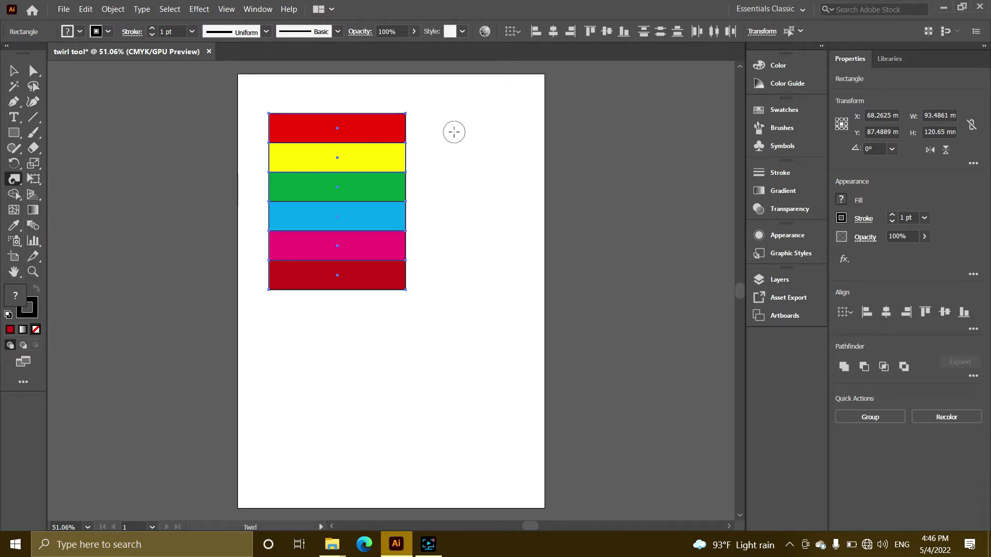
double_click(15, 179)
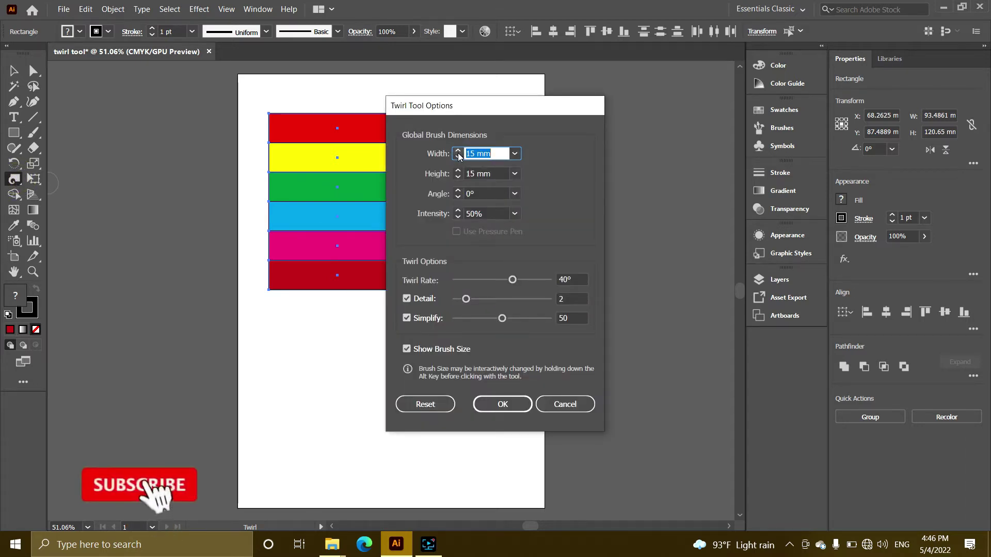
left_click(520, 400)
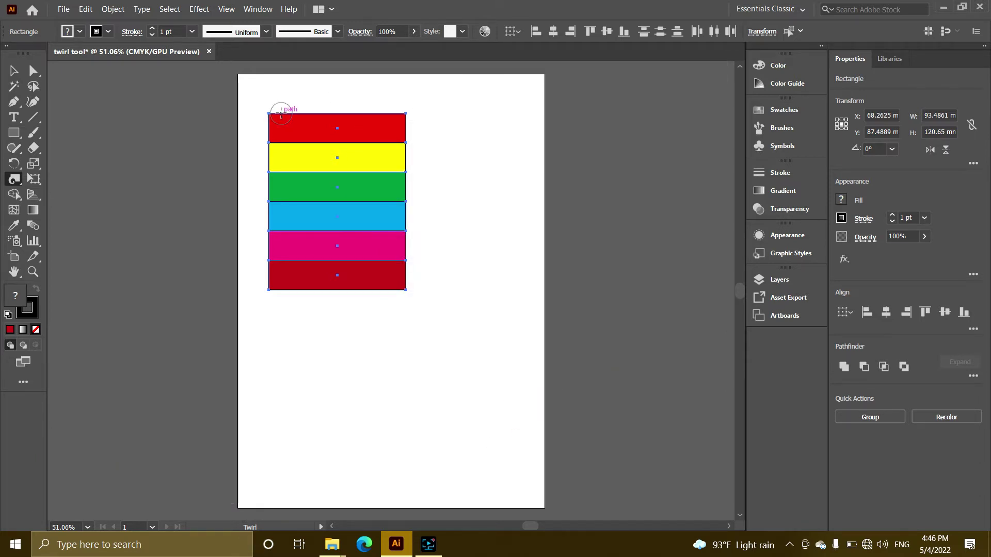
Twirl the stripes' edges into wavy curls, with swirls spilling below the bottom stripe
mouse_move(280, 114)
left_mouse_down()
mouse_move(285, 292)
mouse_move(309, 292)
mouse_move(307, 205)
mouse_move(337, 166)
mouse_move(332, 290)
mouse_move(340, 312)
mouse_move(352, 313)
mouse_move(370, 282)
mouse_move(365, 90)
mouse_move(384, 78)
mouse_move(399, 95)
mouse_move(383, 202)
mouse_move(398, 319)
mouse_move(406, 90)
mouse_move(401, 151)
mouse_move(400, 92)
mouse_move(395, 142)
mouse_move(394, 107)
mouse_move(398, 138)
mouse_move(399, 96)
mouse_move(393, 206)
mouse_move(403, 312)
mouse_move(398, 265)
mouse_move(410, 304)
left_mouse_up()
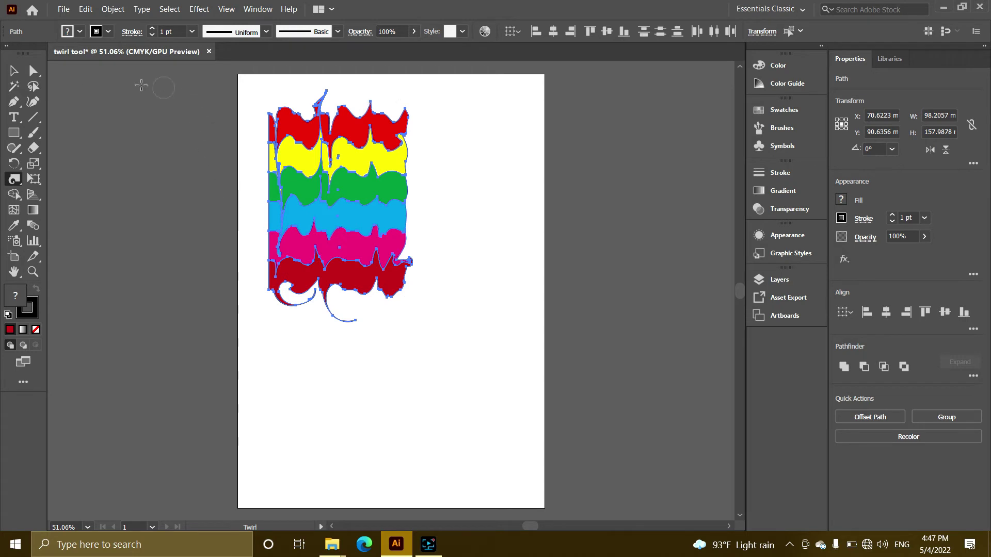
left_click(14, 70)
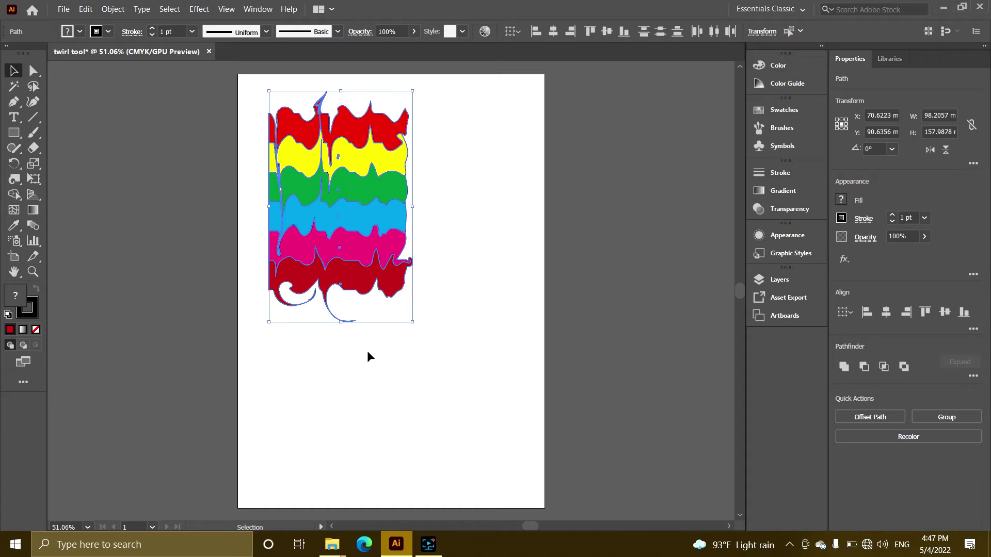
Draw a long horizontal line below the stripes and twirl six spirals along it
left_click(32, 118)
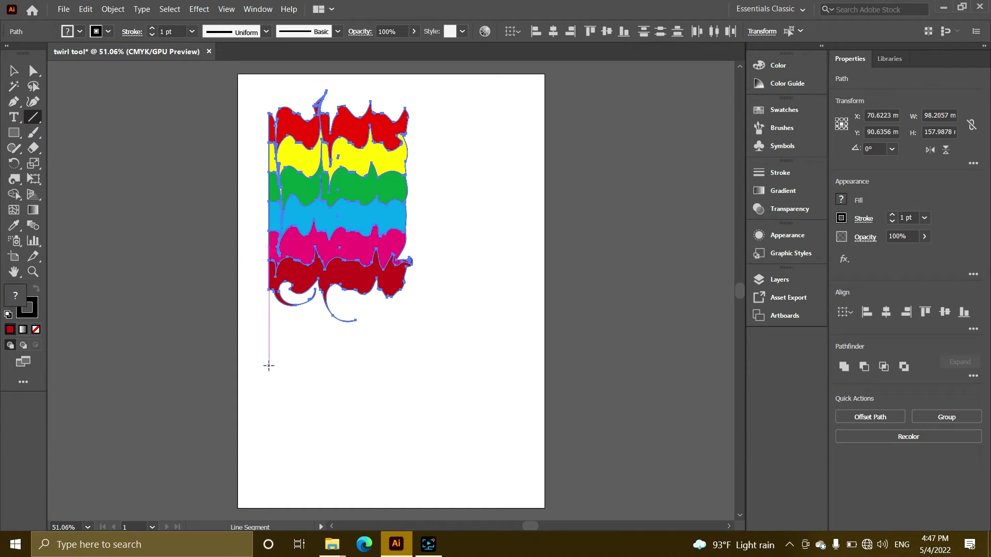
left_click_drag(268, 365, 515, 362)
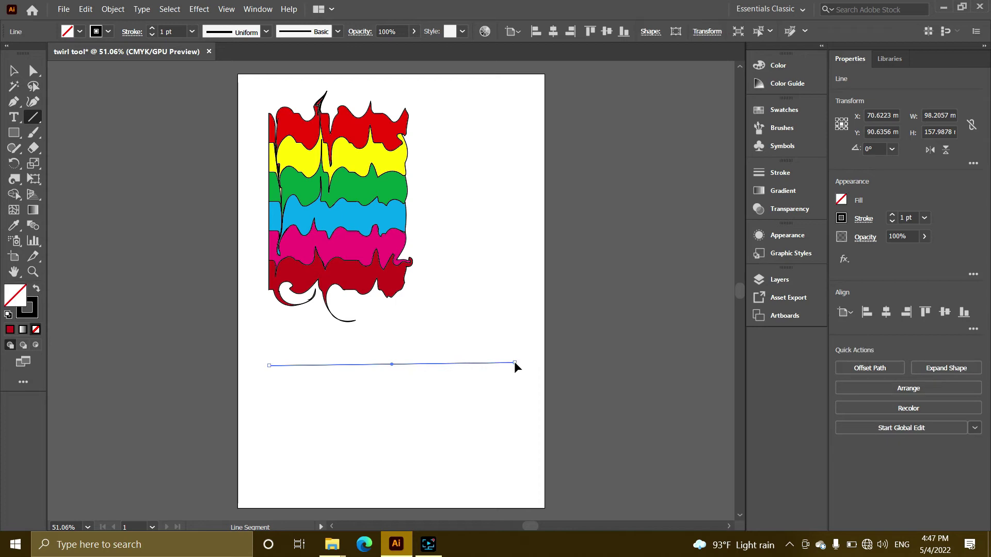
left_click(15, 180)
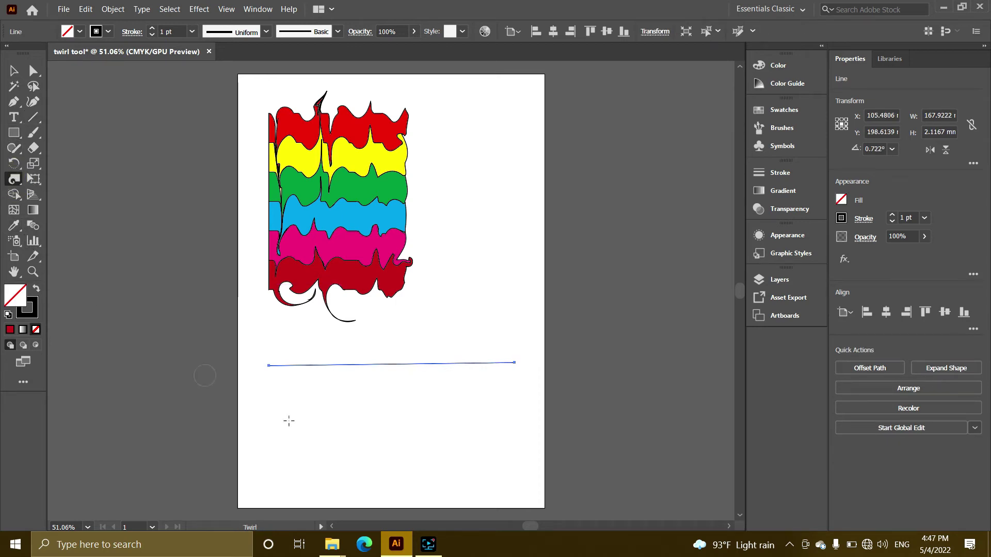
left_click(274, 366)
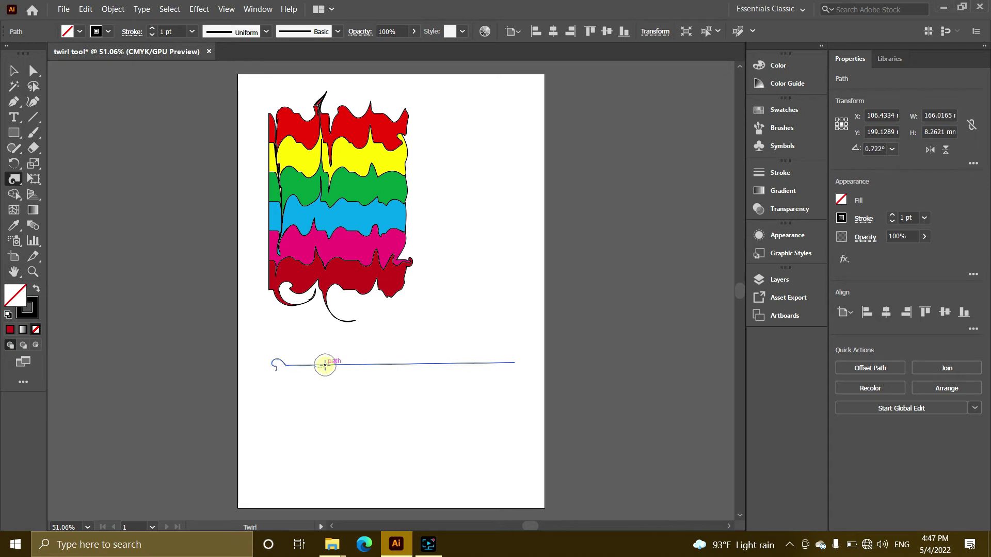
left_click(324, 365)
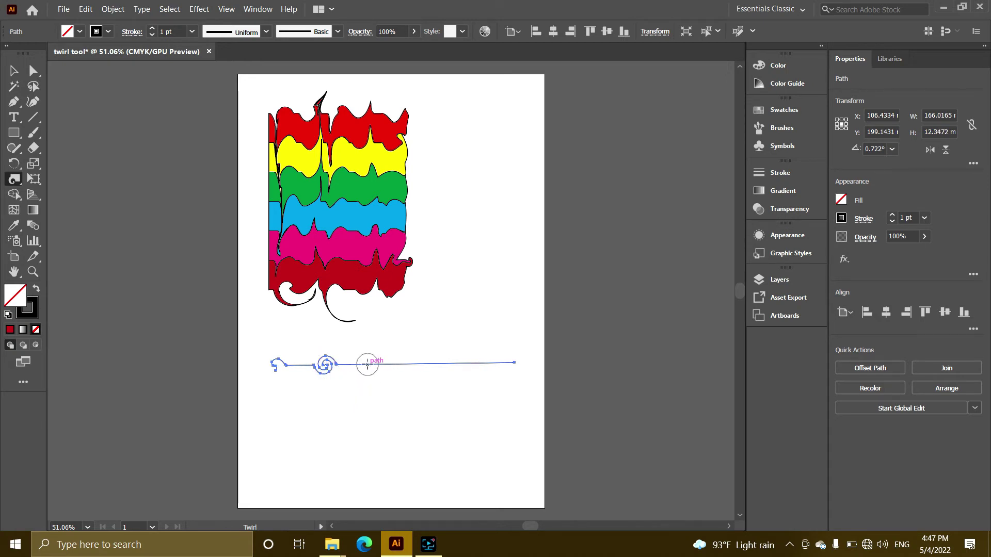
left_click(368, 364)
left_click(408, 364)
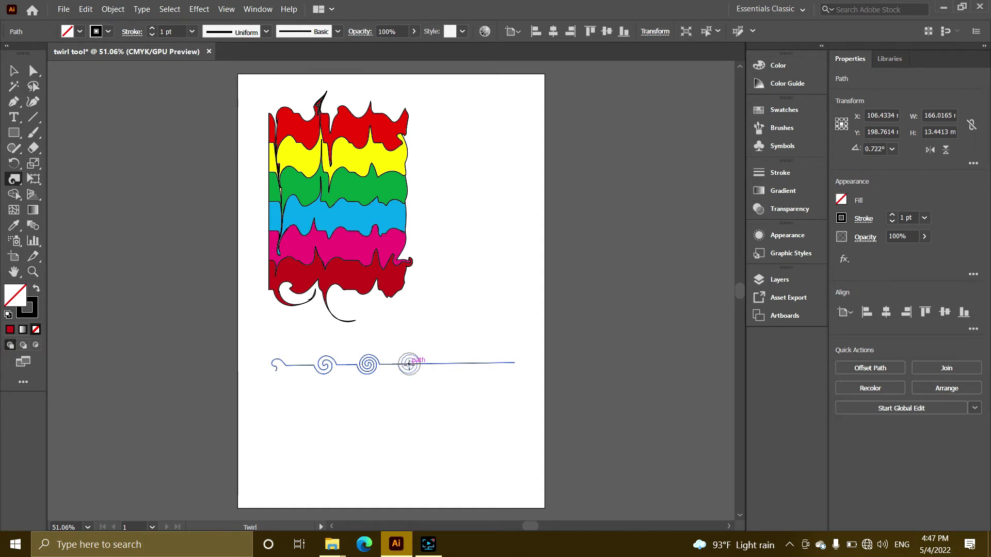
left_click(450, 363)
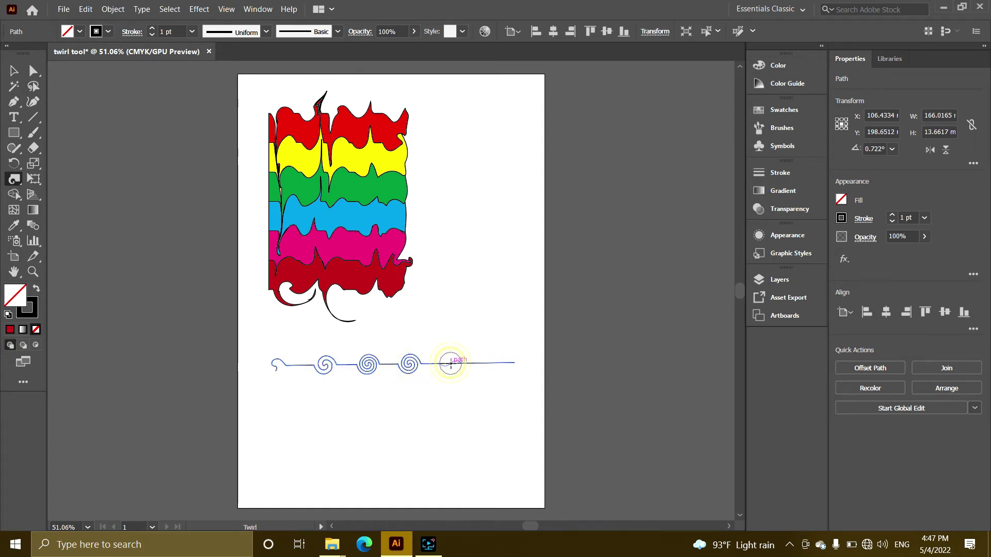
left_click(496, 363)
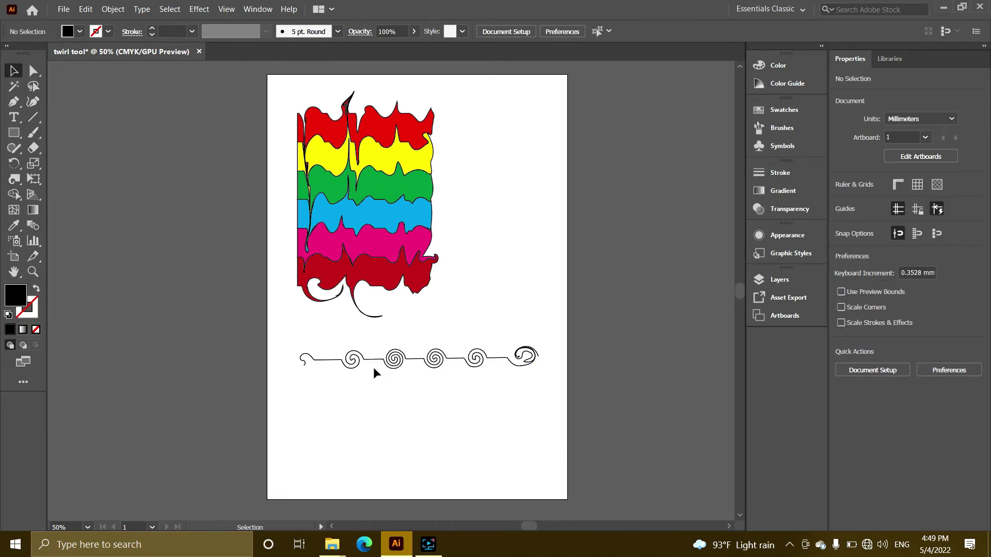
Type 'Zoho Unboxing' below the spiral line and scale it up to about 188 pt
left_click(14, 117)
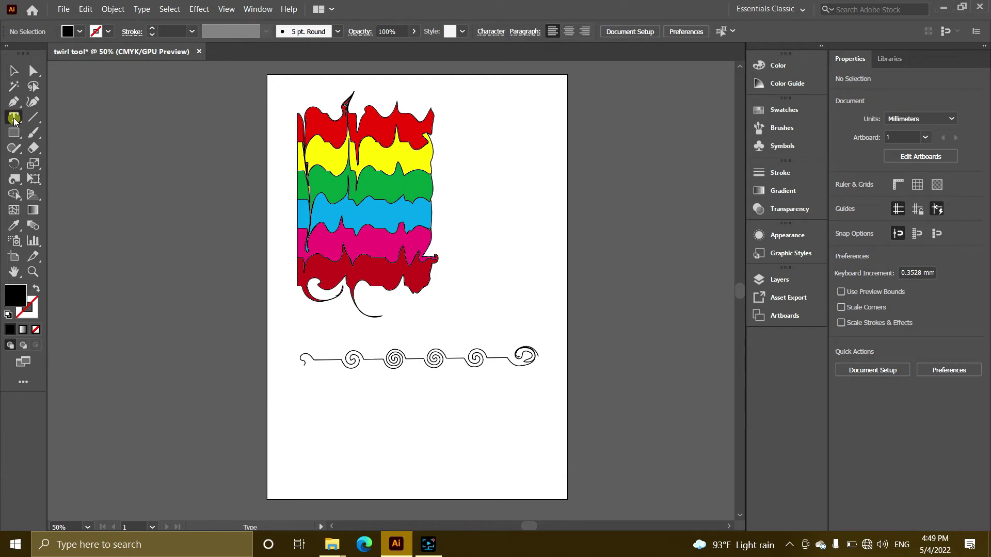
left_click(309, 419)
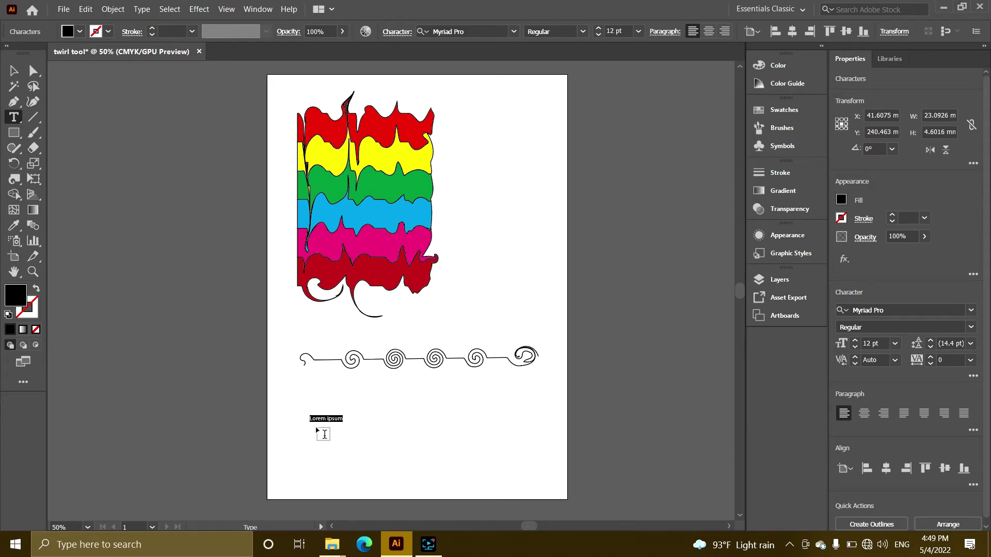
type("z")
left_click(14, 71)
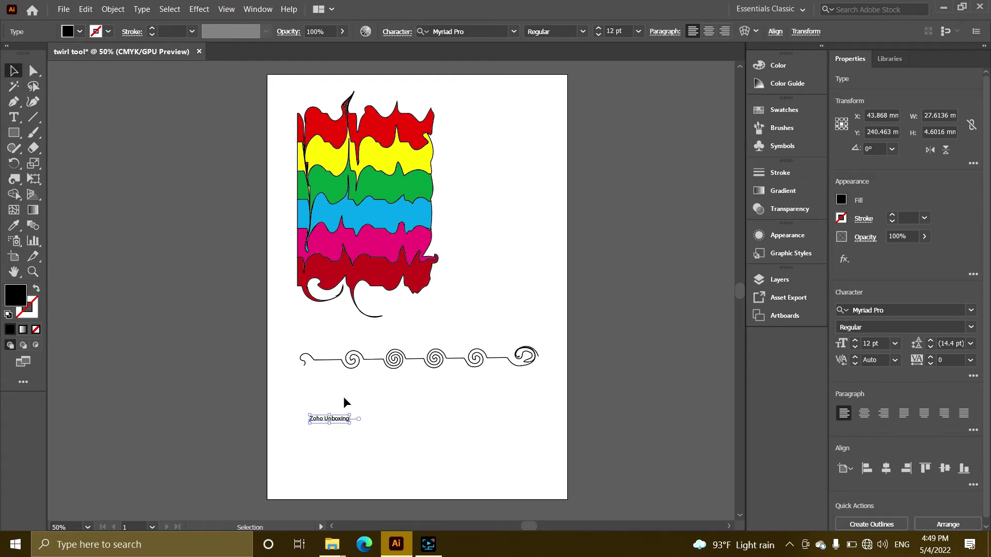
left_click_drag(349, 425, 539, 505)
left_click_drag(427, 455, 425, 424)
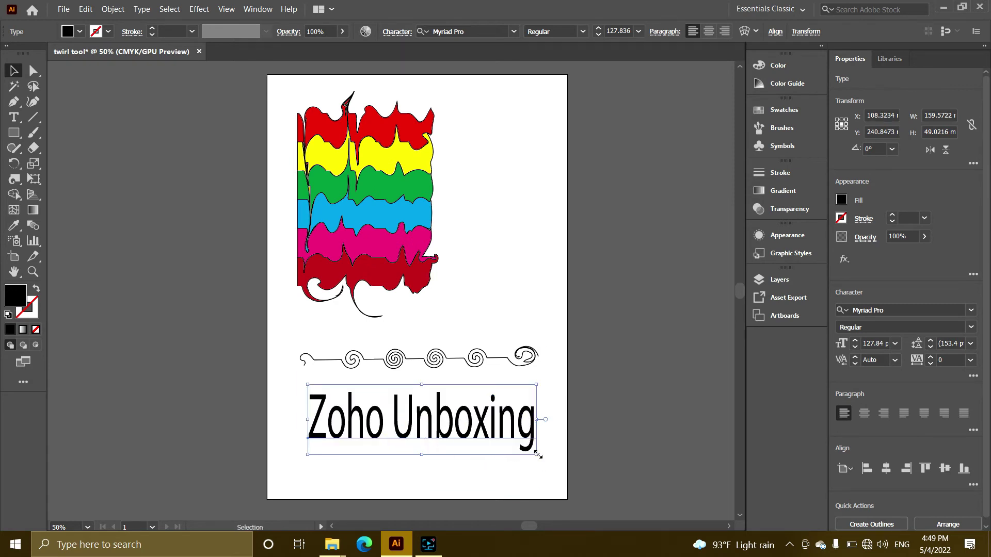
left_click_drag(536, 454, 558, 487)
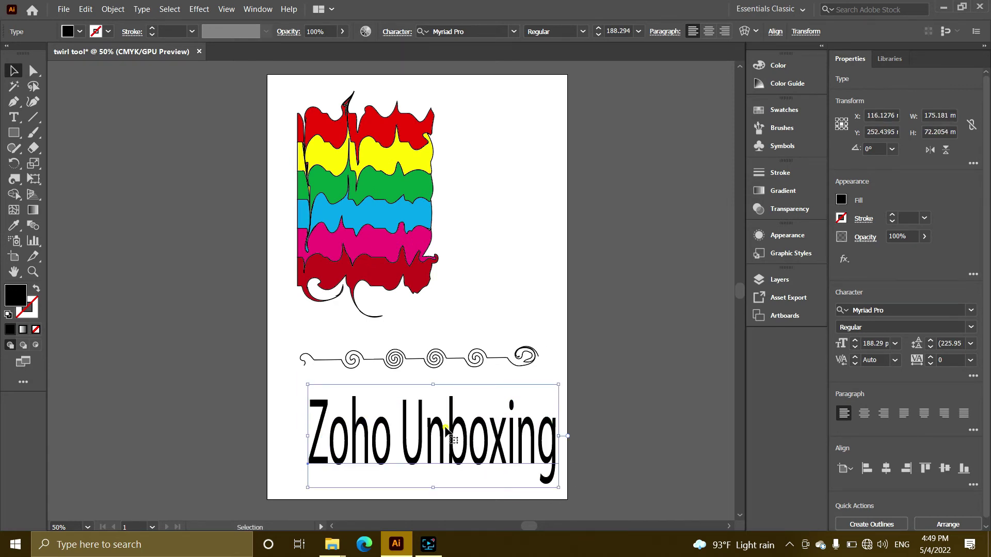
mouse_move(445, 430)
left_mouse_down()
mouse_move(426, 428)
mouse_move(438, 430)
left_mouse_up()
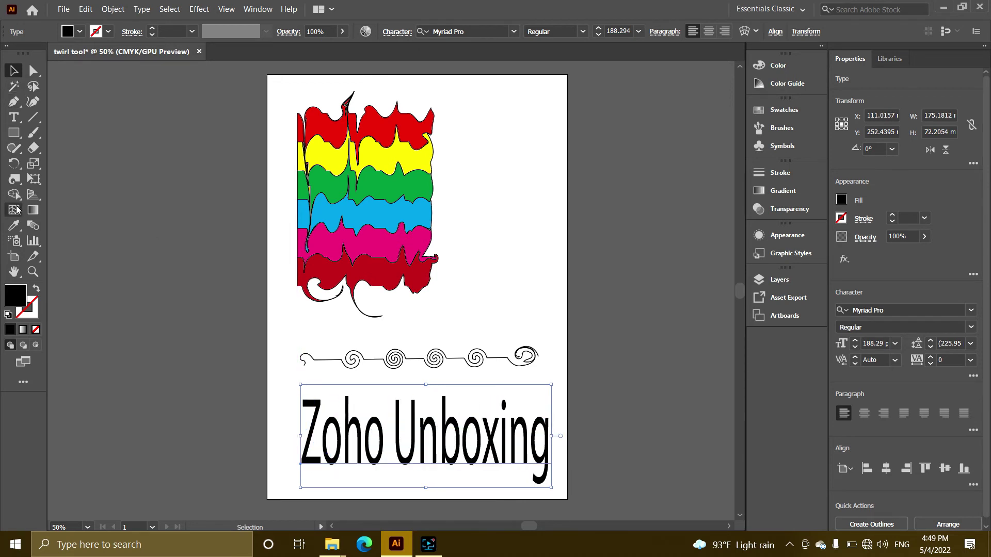
Convert the 'Zoho Unboxing' text to outlines so the Twirl tool can reshape it
left_click(15, 180)
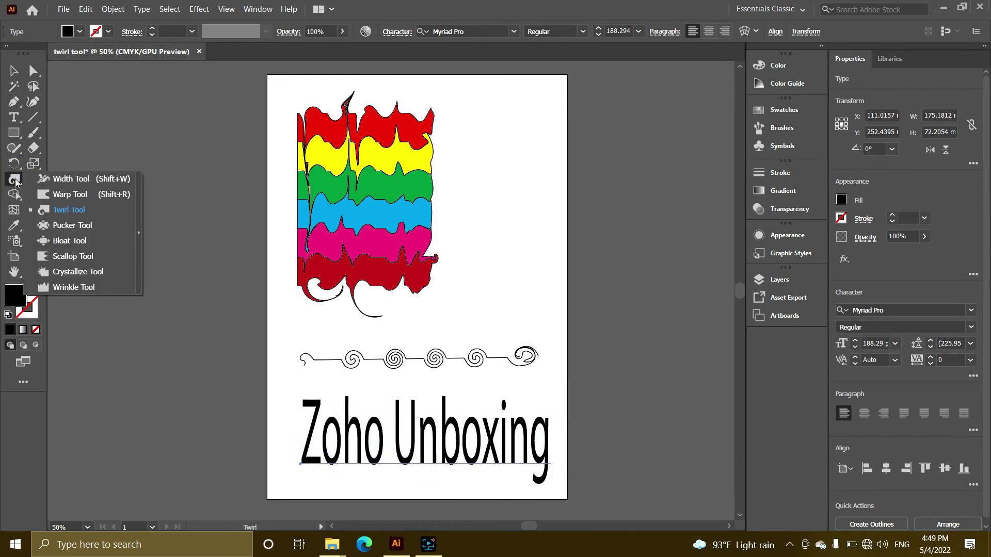
left_click(63, 209)
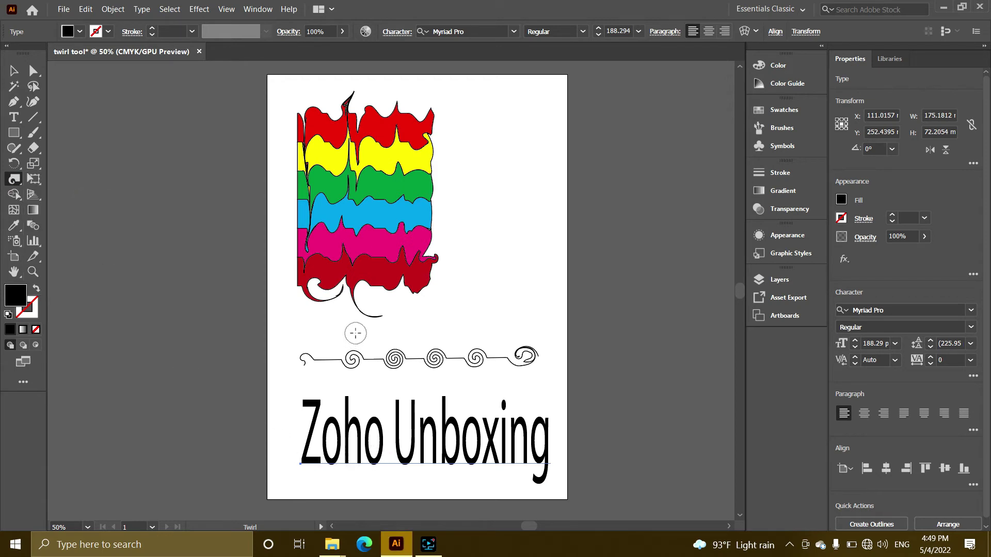
left_click(317, 410)
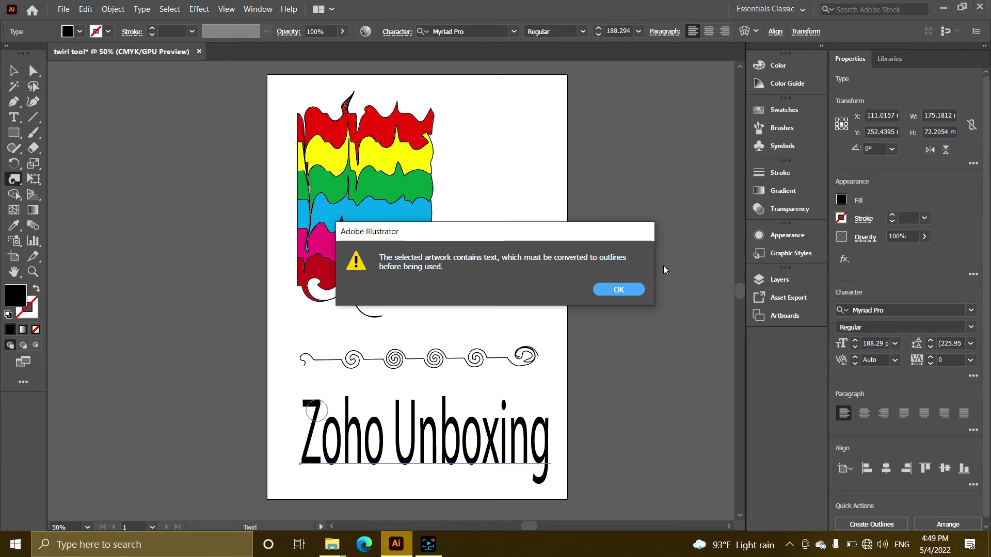
left_click(619, 290)
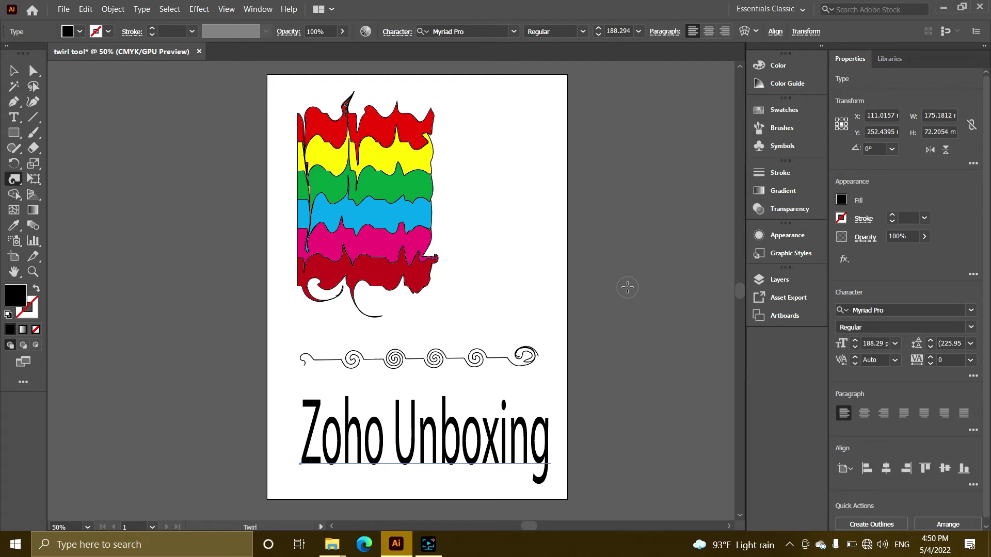
key("ctrl+shift+o")
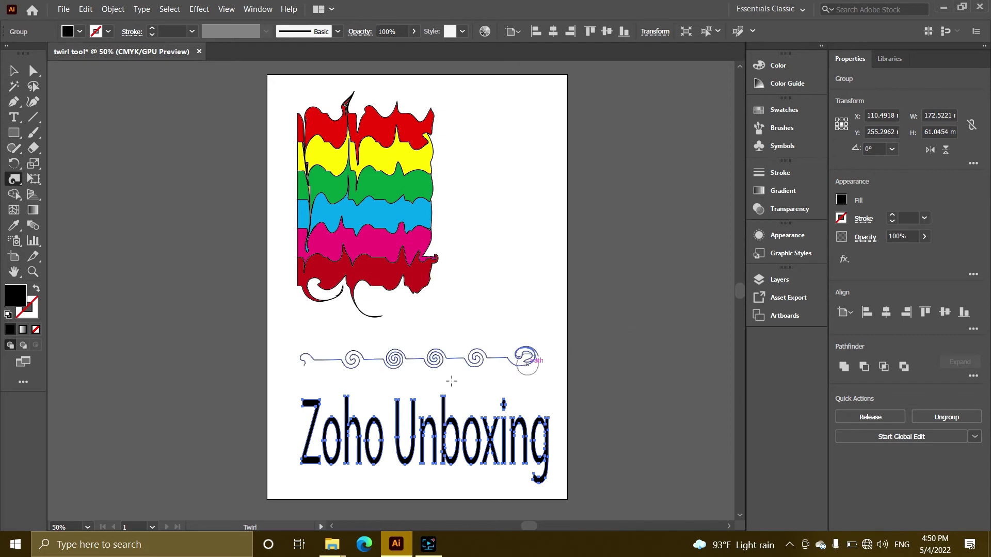
left_click(14, 70)
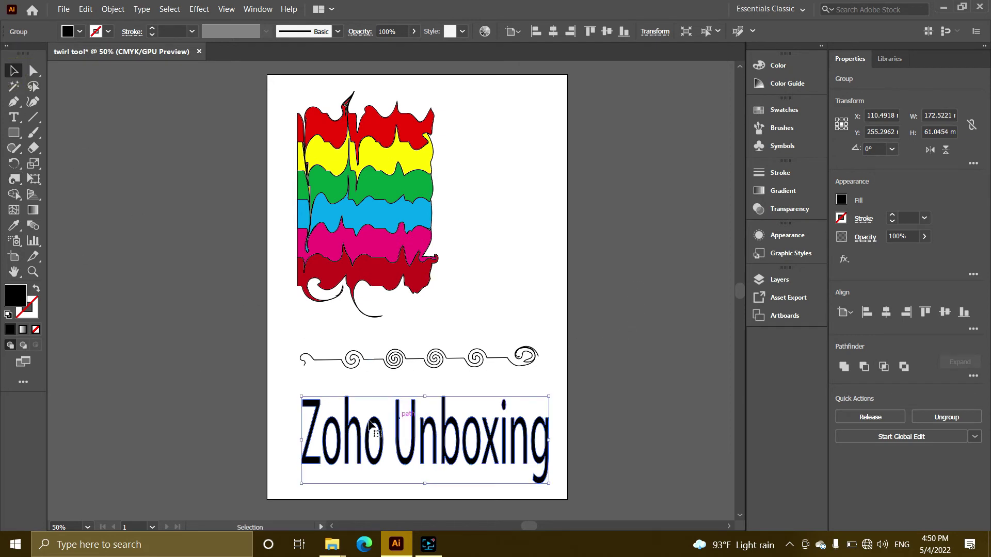
left_click_drag(291, 384, 557, 496)
left_click(15, 179)
left_click(72, 209)
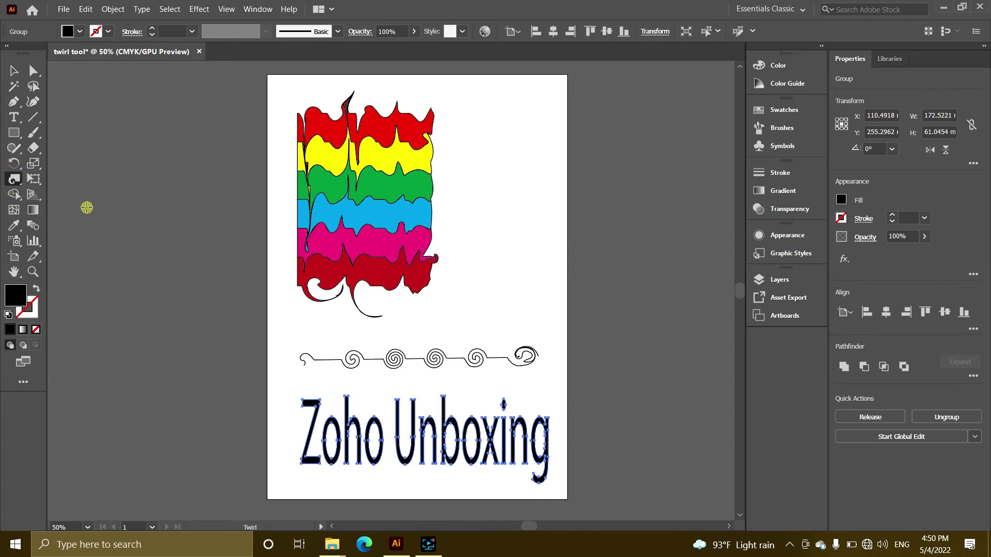
scroll(437, 421, "down", 3)
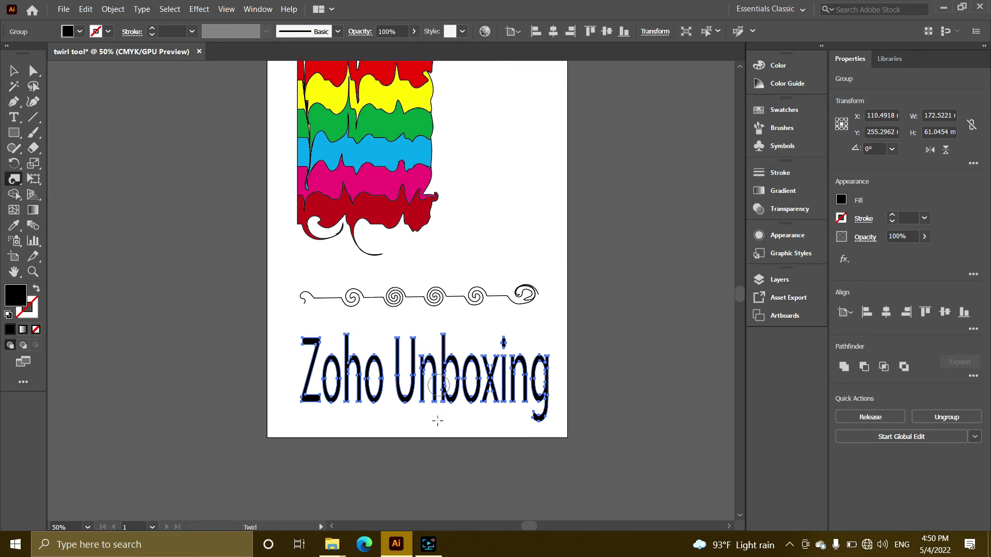
scroll(458, 403, "up", 2)
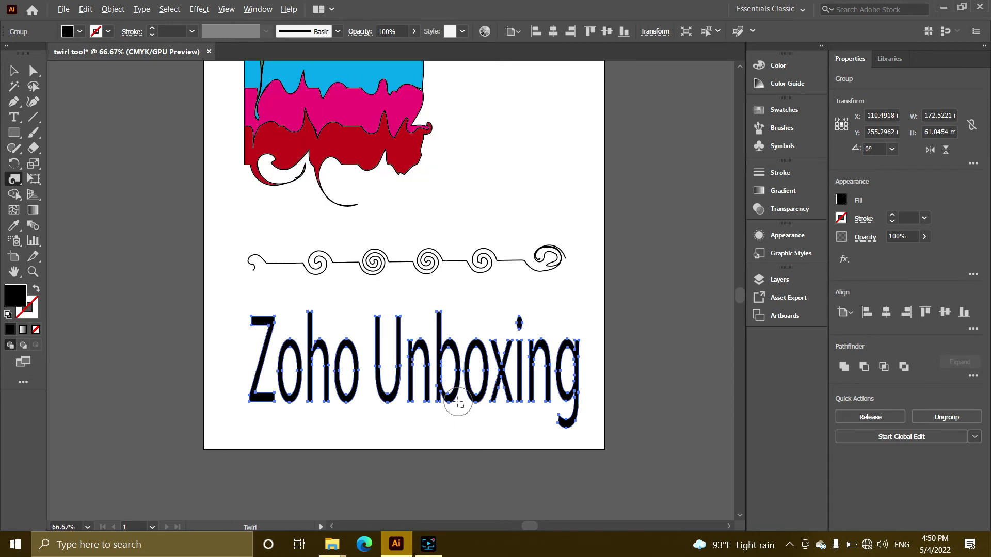
scroll(449, 400, "down", 1)
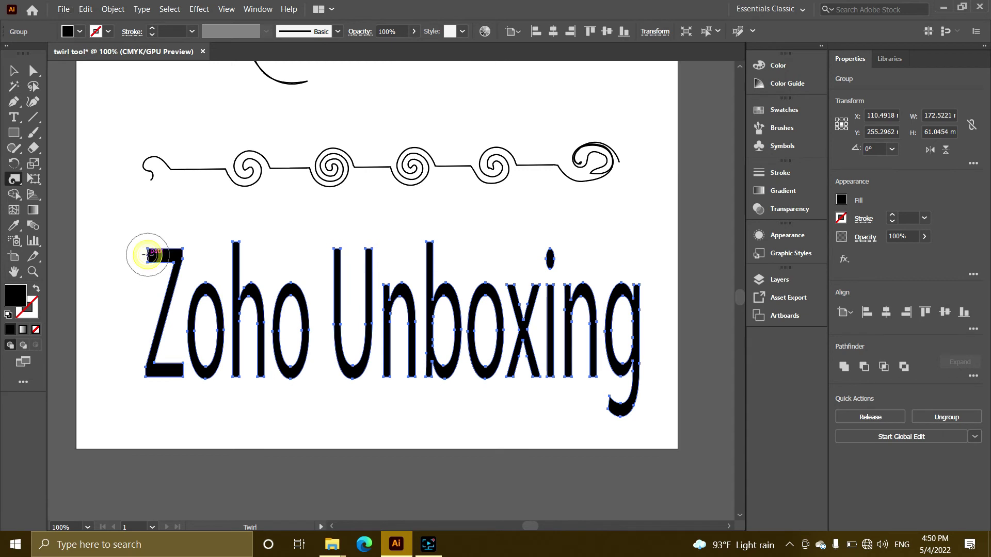
Twirl the tips of the Z, h, U, b and i's dot into curls
left_click(150, 254)
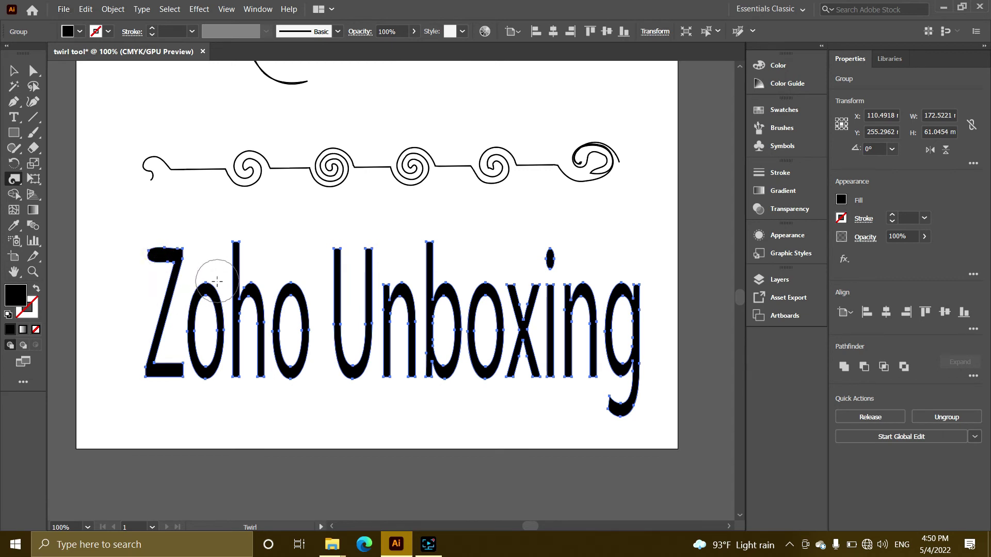
left_click_drag(226, 258, 276, 227)
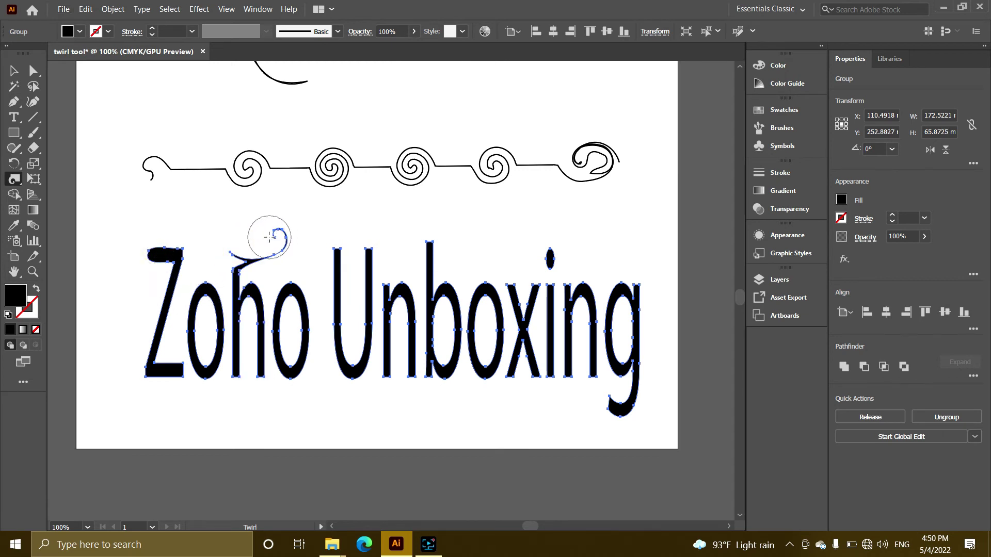
left_click_drag(343, 247, 309, 249)
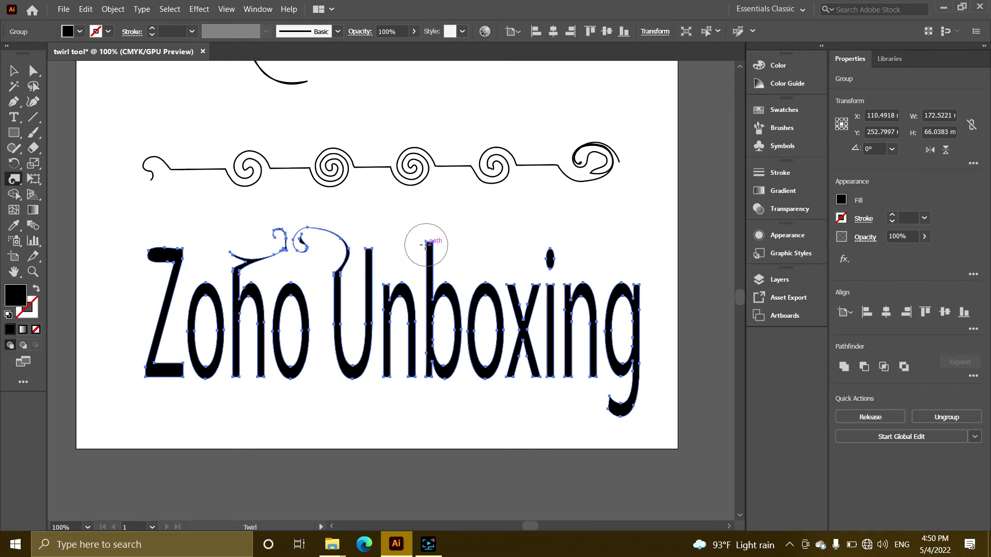
mouse_move(424, 245)
left_mouse_down()
mouse_move(465, 227)
mouse_move(470, 239)
left_mouse_up()
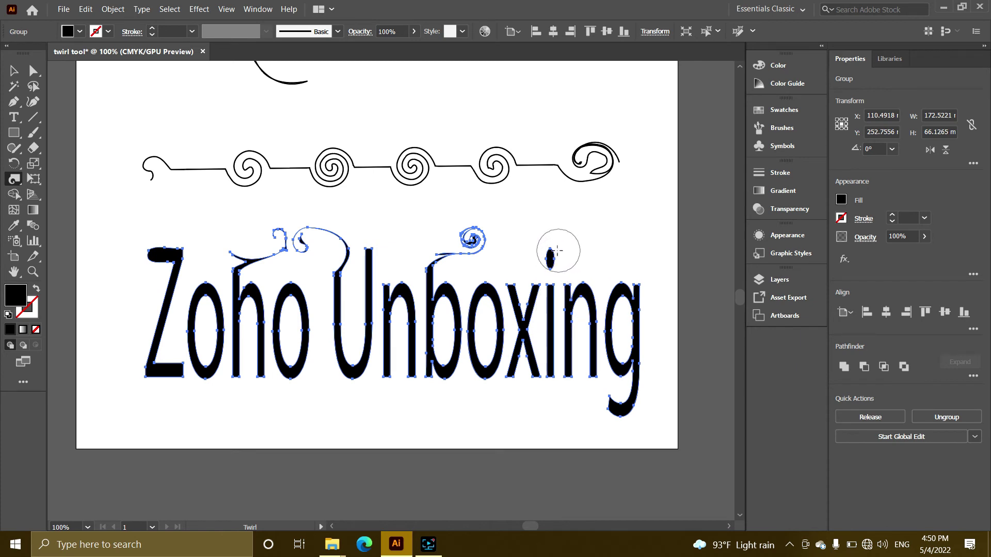
left_click_drag(546, 252, 579, 235)
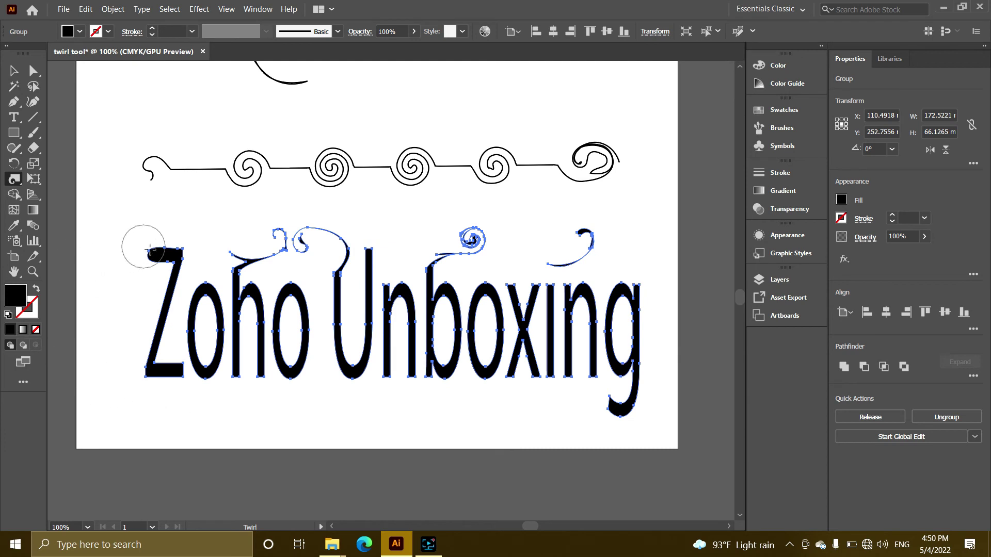
Spiral the Z's corners and diagonal, twist the word's middle band, and curl the g's tail
left_click_drag(155, 256, 125, 278)
mouse_move(188, 398)
left_mouse_down()
mouse_move(170, 381)
mouse_move(194, 401)
mouse_move(232, 382)
left_mouse_up()
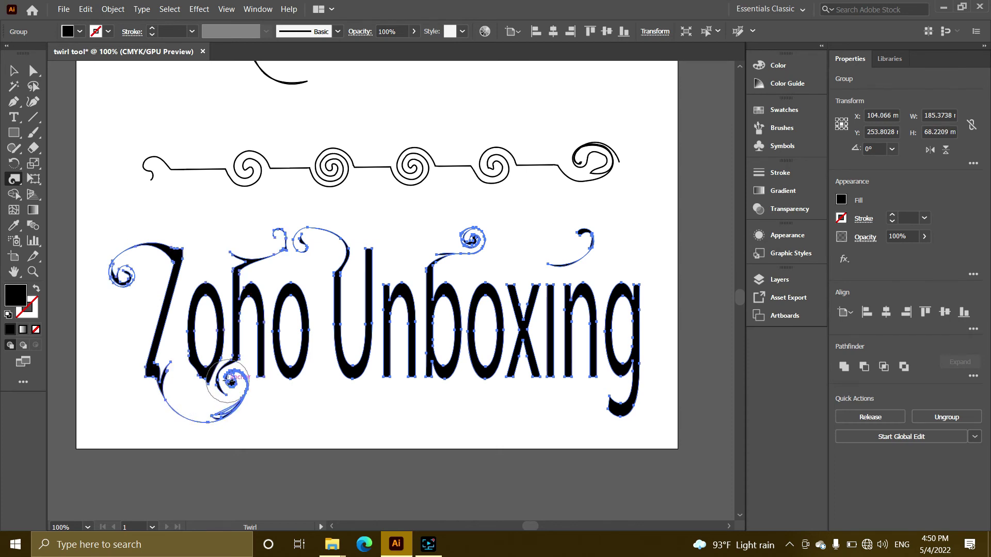
left_click_drag(148, 309, 140, 313)
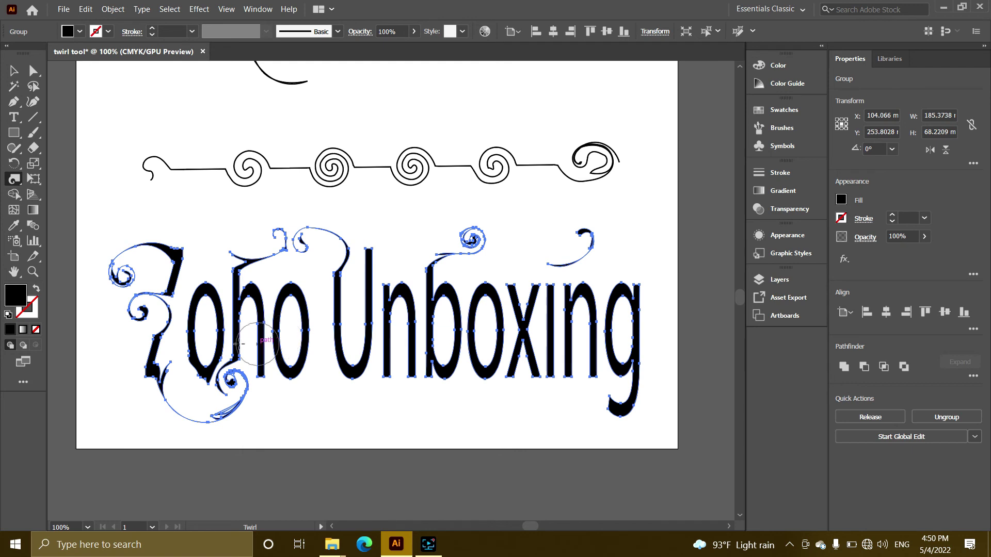
mouse_move(207, 319)
left_mouse_down()
mouse_move(542, 320)
mouse_move(653, 335)
left_mouse_up()
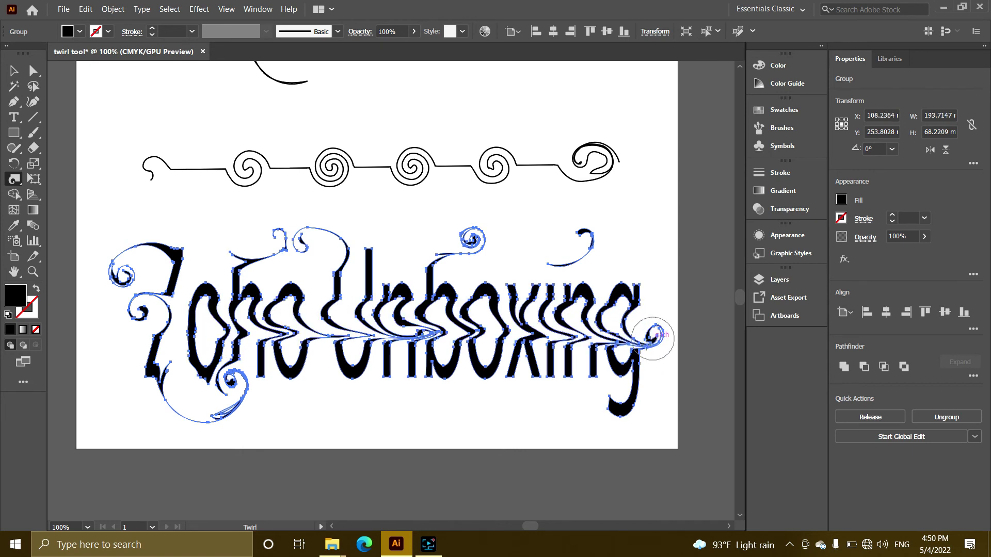
mouse_move(594, 396)
left_mouse_down()
mouse_move(513, 404)
mouse_move(446, 415)
mouse_move(482, 409)
left_mouse_up()
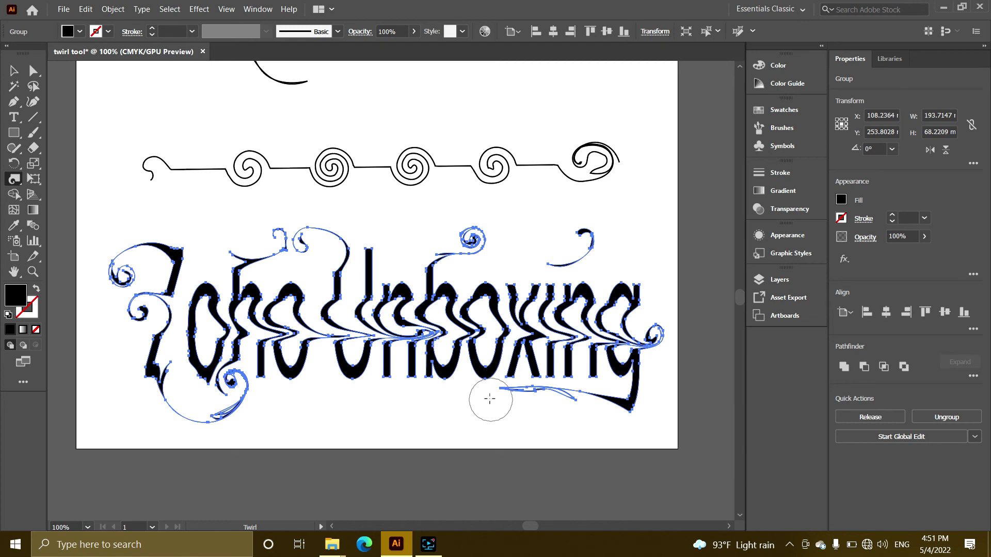
scroll(481, 319, "down", 2)
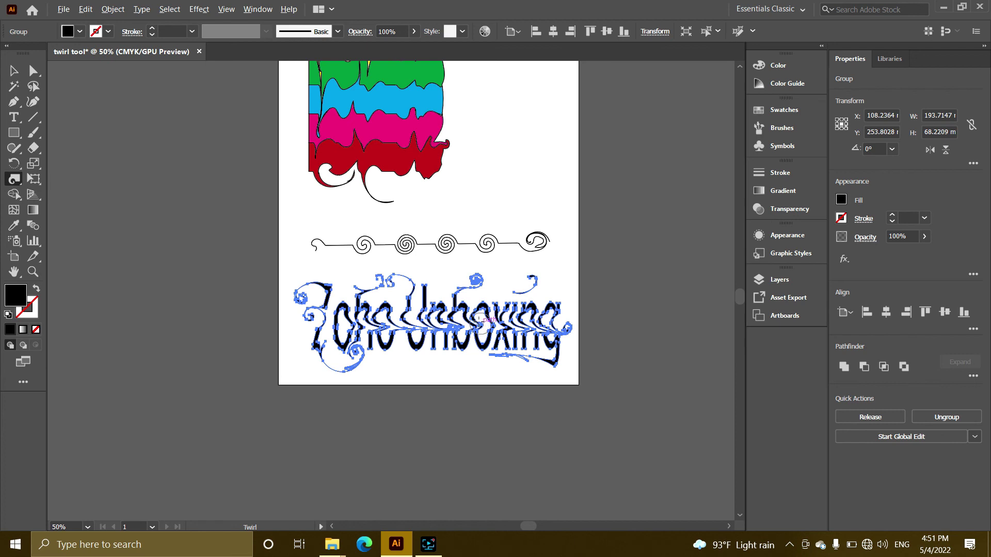
scroll(493, 150, "up", 5)
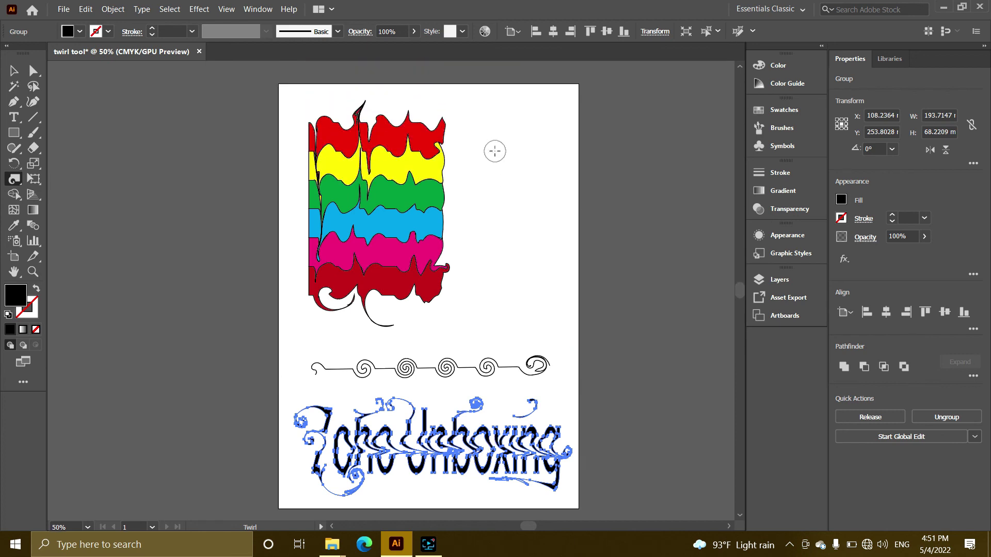